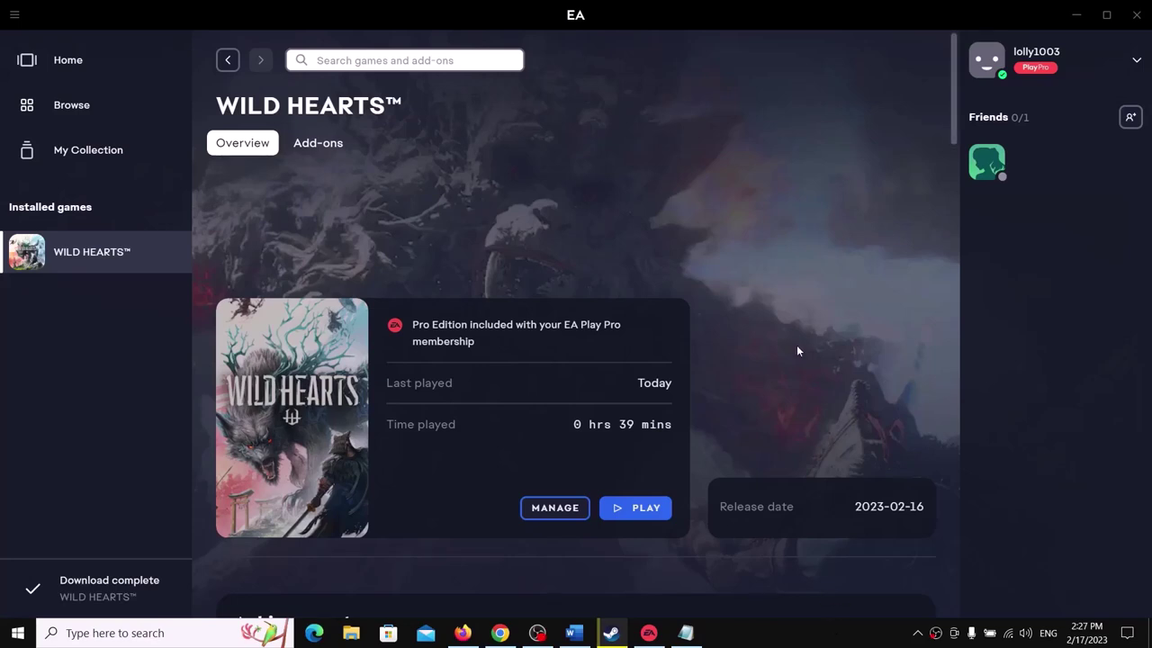
Bring the WILD HEARTS controller checklist forward and mark Step 1 about disconnecting the keyboard
left_click(574, 633)
left_click_drag(267, 303, 535, 348)
left_click(663, 337)
Read Steps 1 and 2, highlighting the instructions to unplug extra controllers, joysticks and USB adapters
left_click_drag(420, 348, 413, 349)
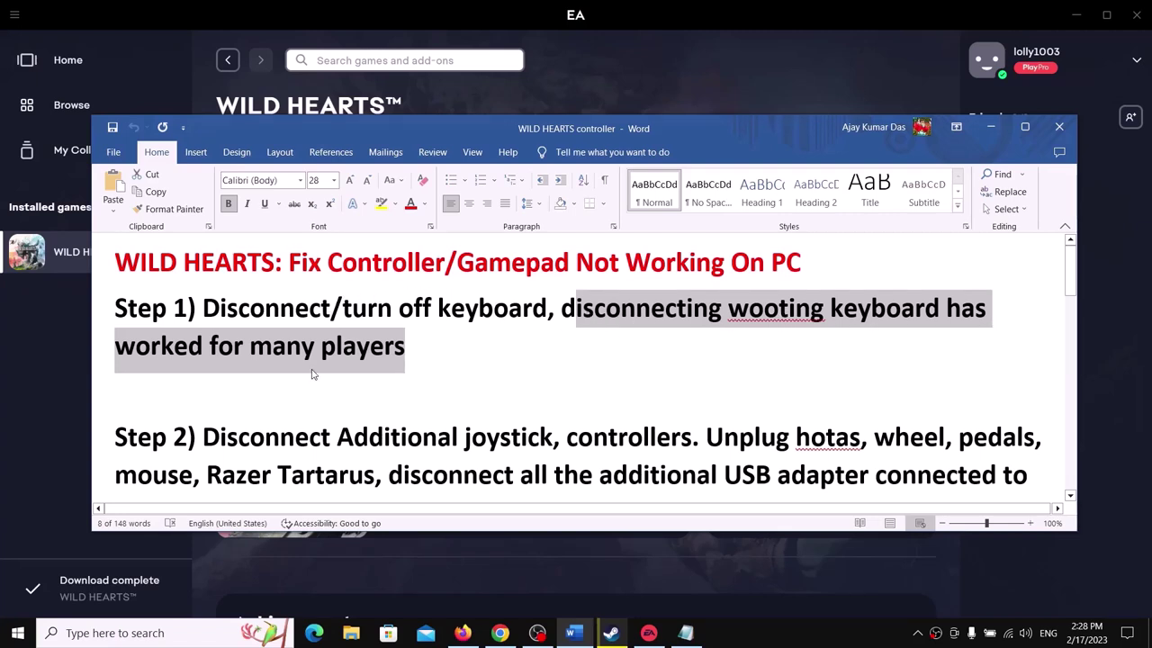
scroll(321, 410, "down", 1)
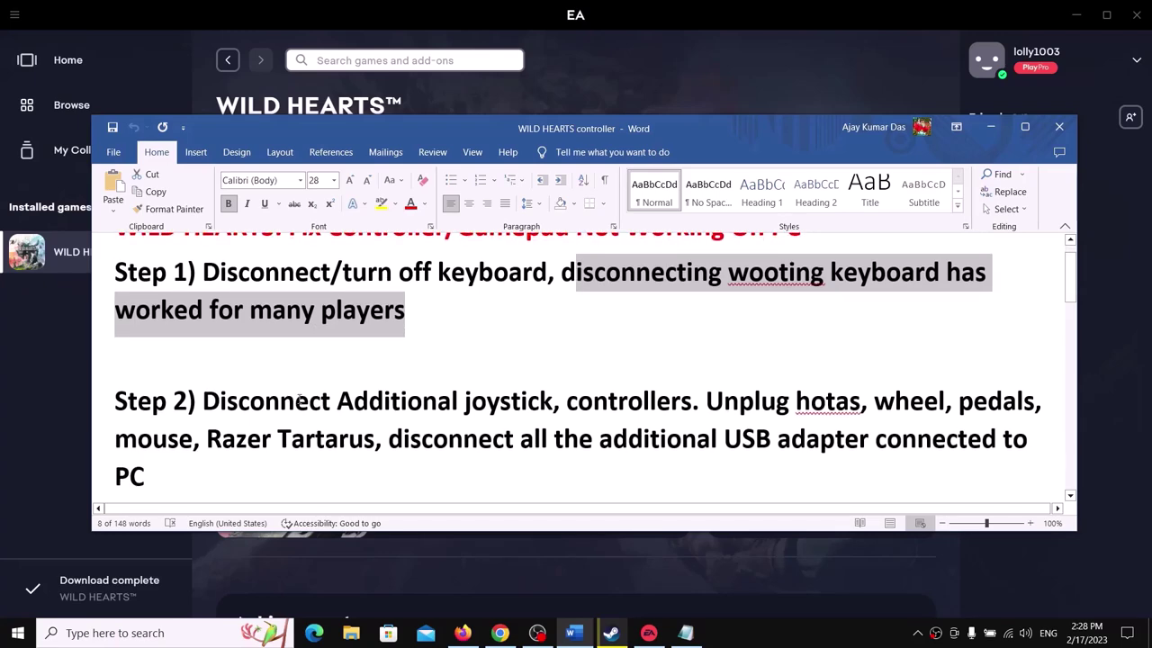
left_click_drag(225, 400, 675, 405)
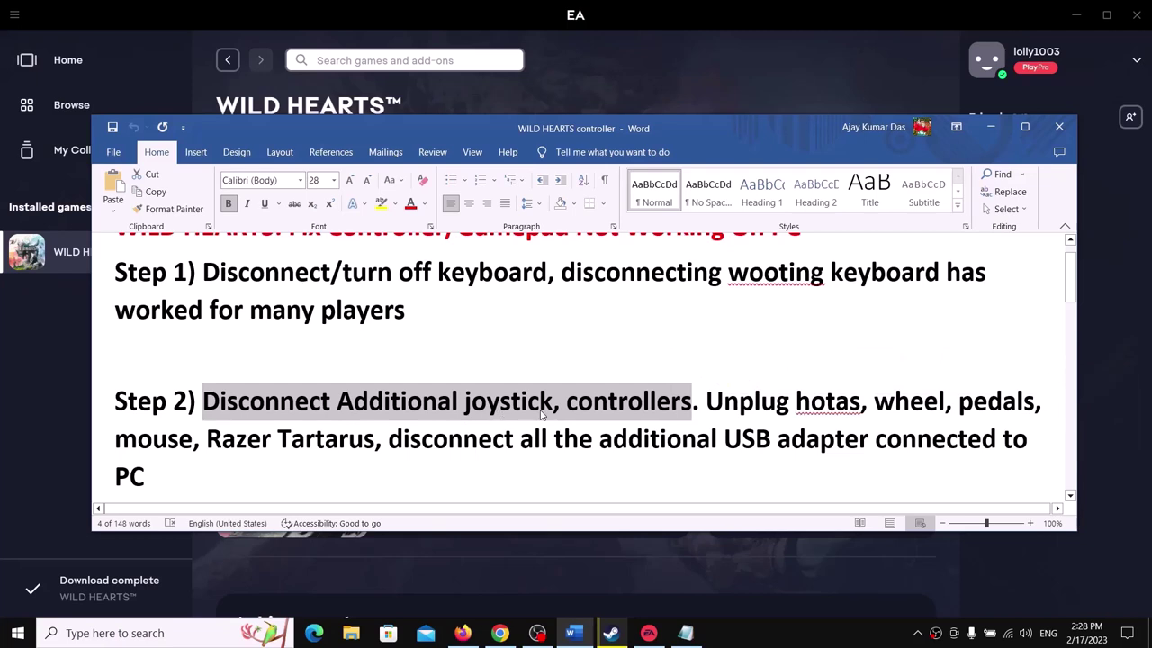
left_click_drag(657, 416, 411, 443)
left_click_drag(509, 441, 650, 442)
left_click_drag(733, 439, 889, 439)
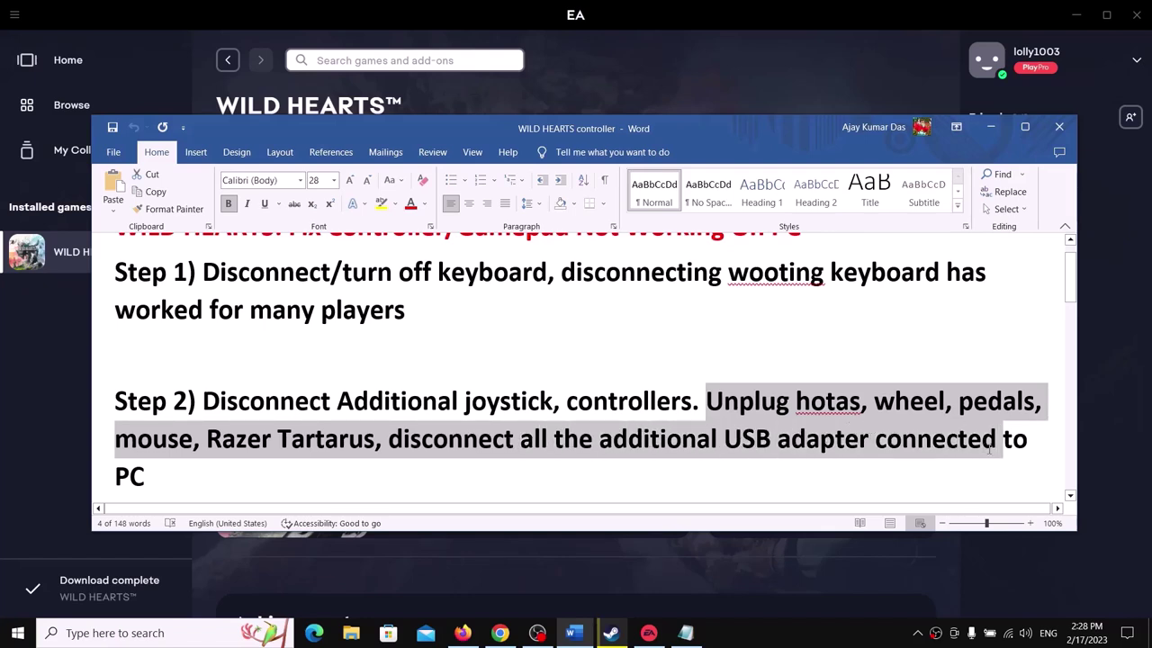
left_click_drag(610, 456, 190, 481)
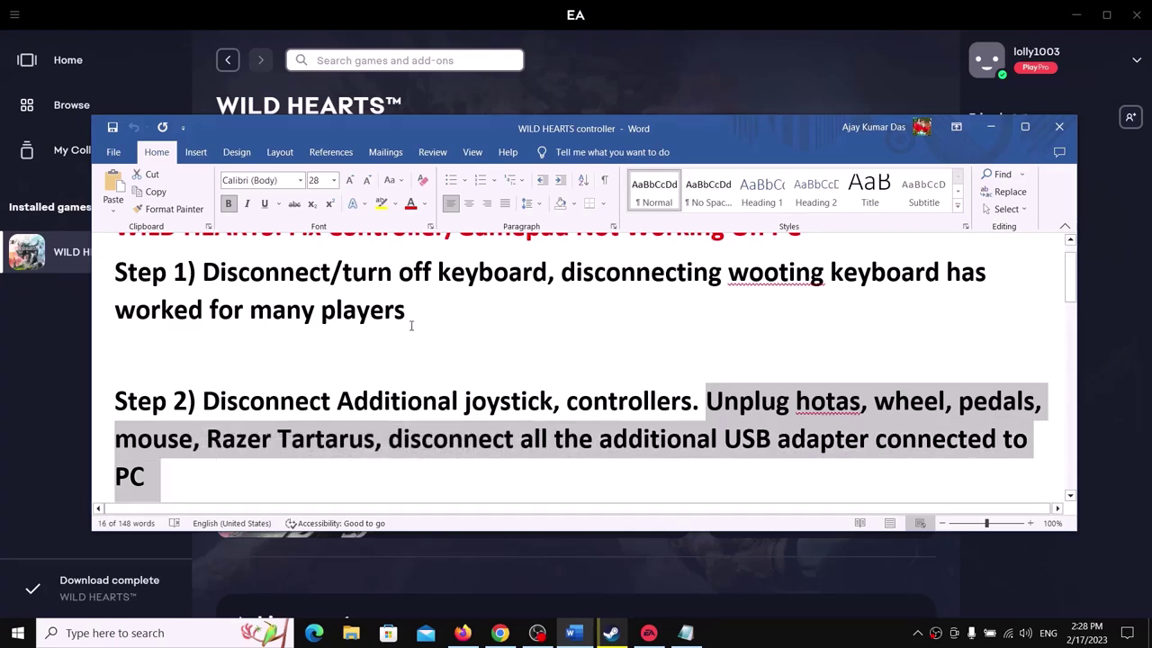
left_click(419, 355)
Scroll down to Step 3 and highlight 'Disable Steam Input'
scroll(418, 413, "down", 2)
scroll(360, 420, "down", 1)
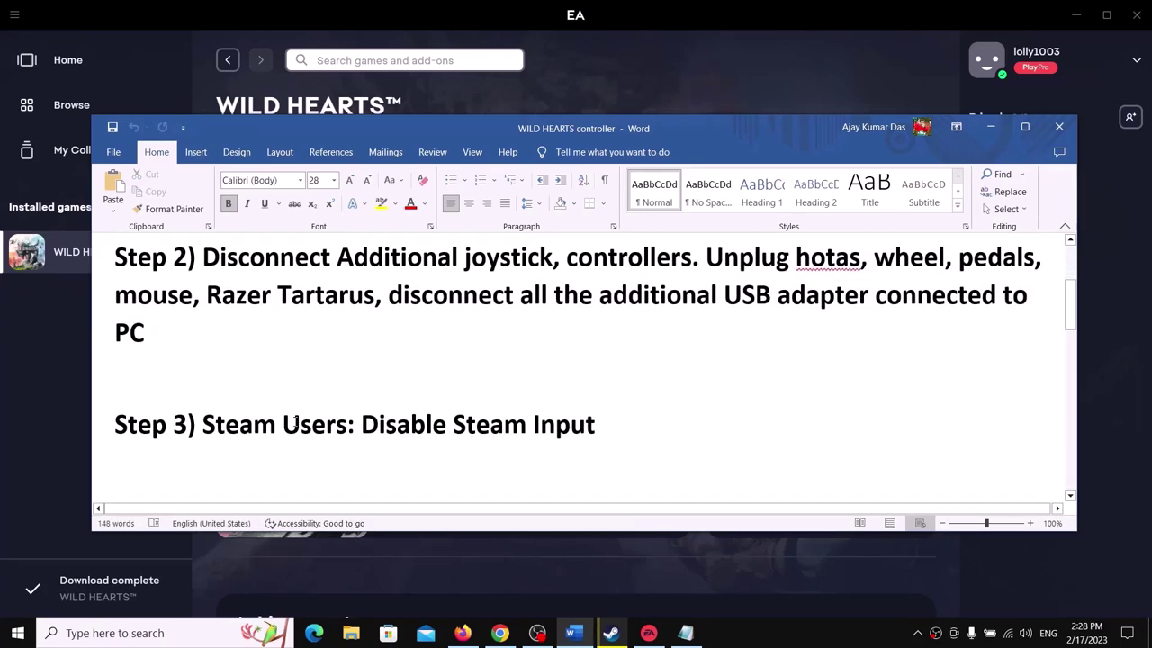
left_click_drag(205, 435, 595, 434)
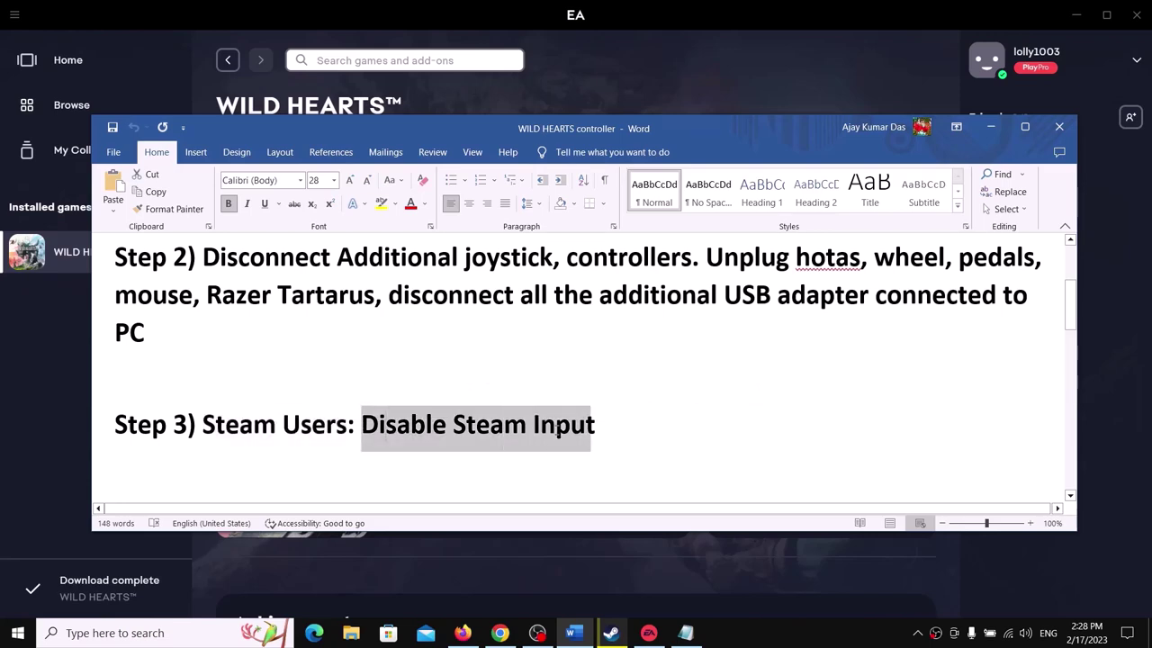
Minimize the checklist and bring the Steam library to the front
left_click(991, 127)
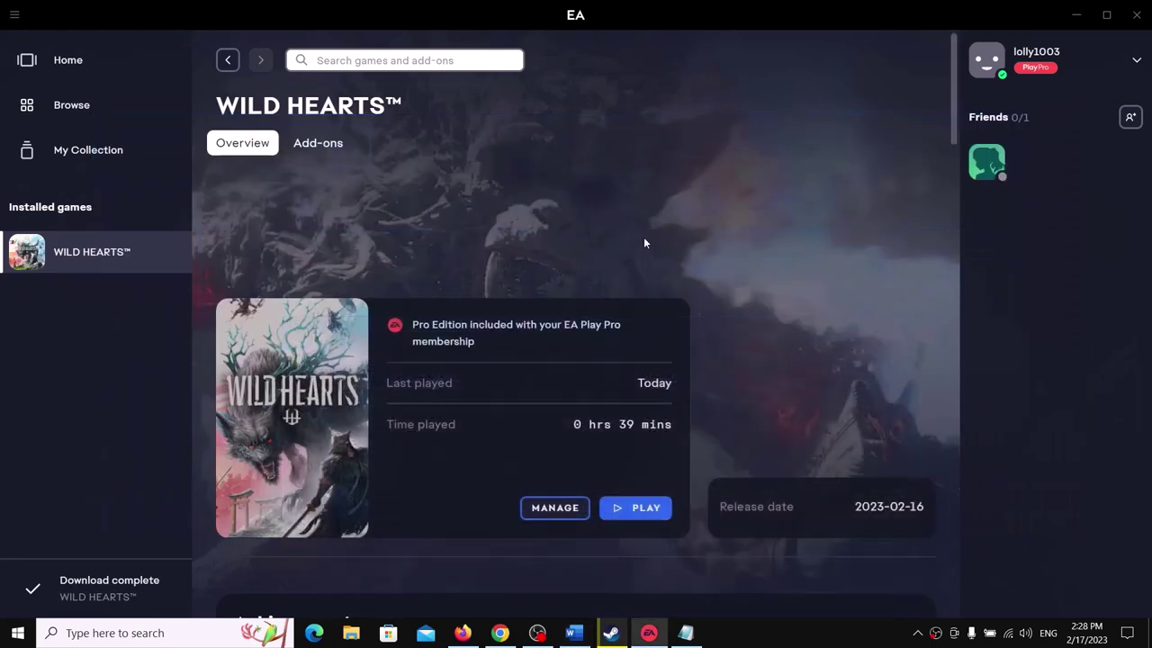
left_click(612, 633)
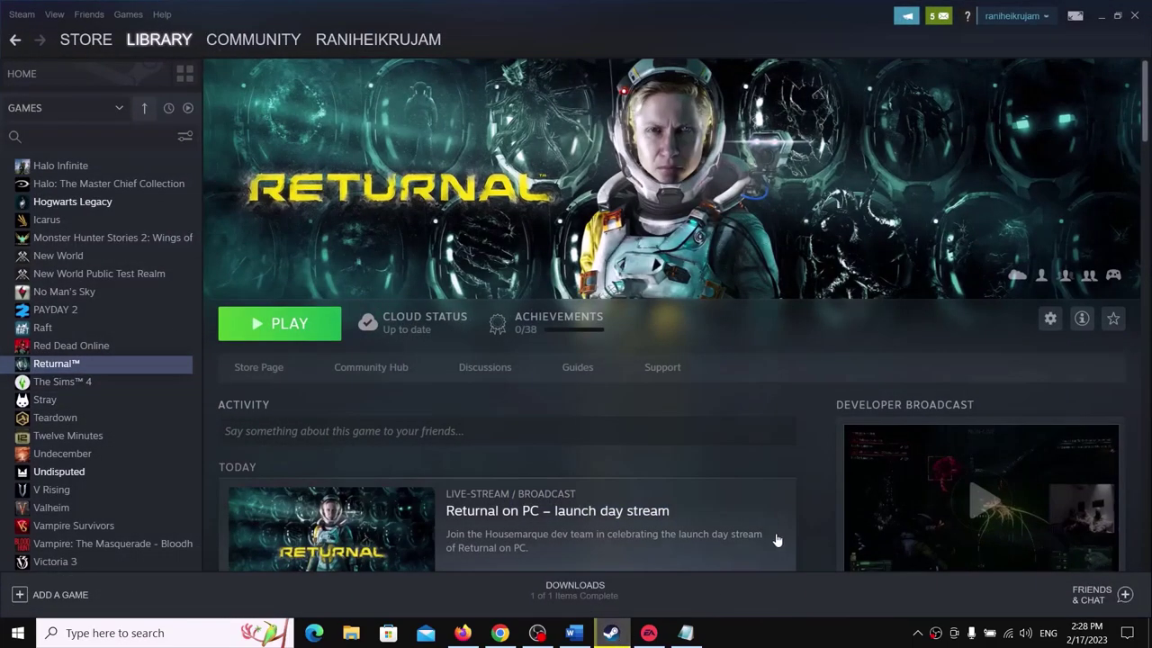
left_click(649, 633)
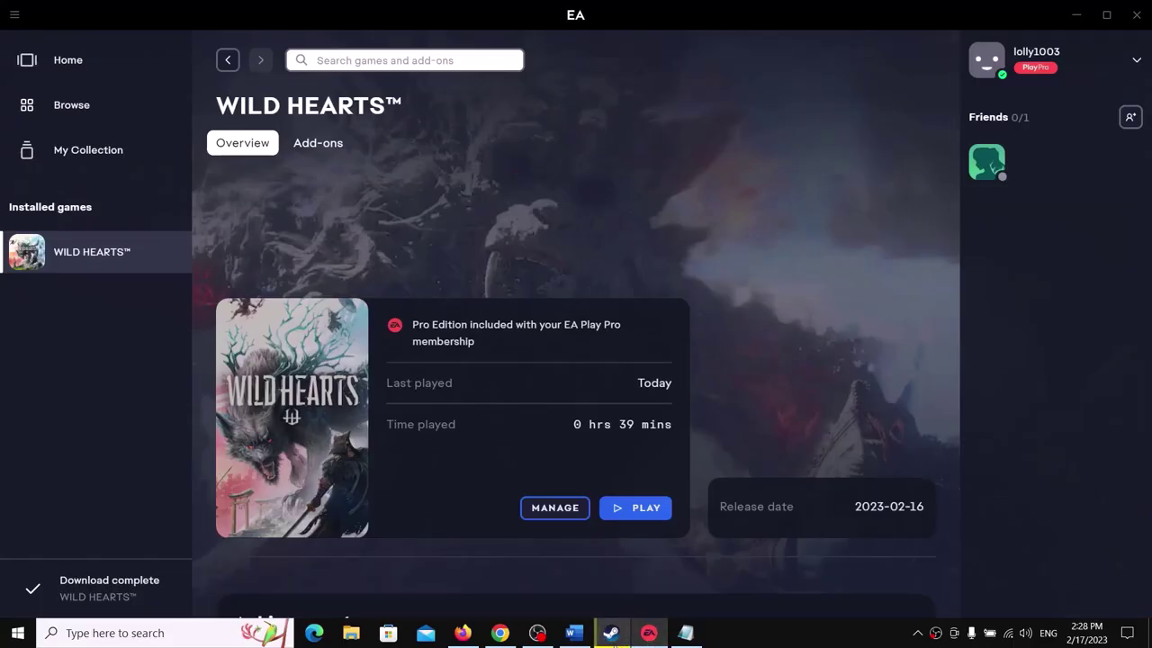
left_click(611, 633)
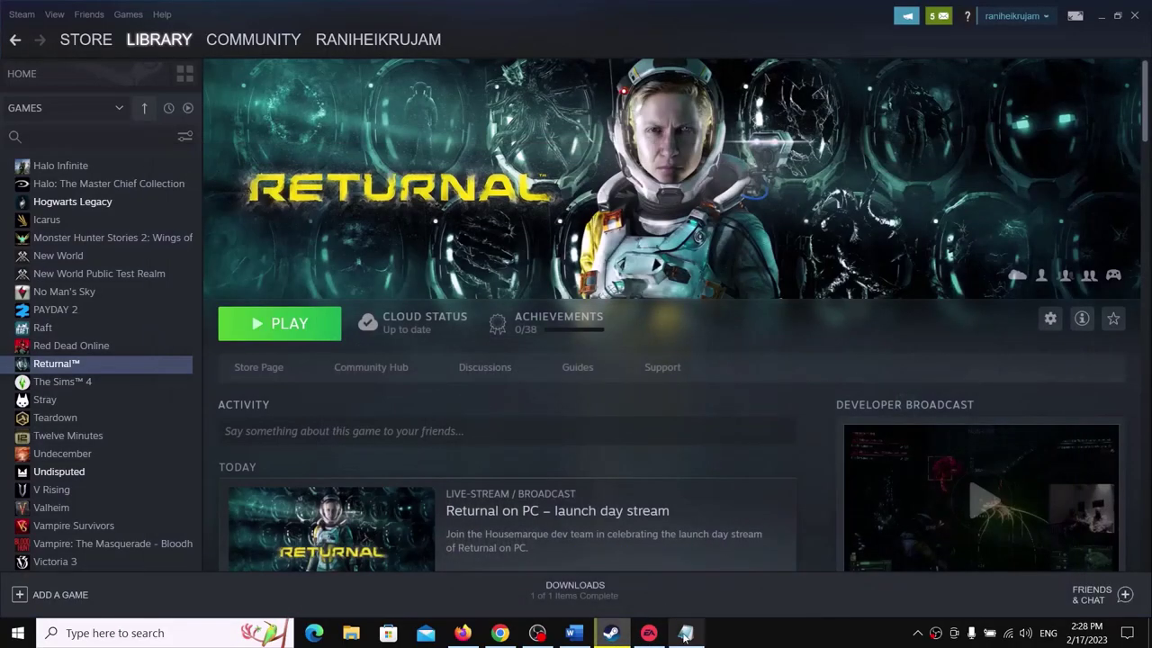
left_click(649, 633)
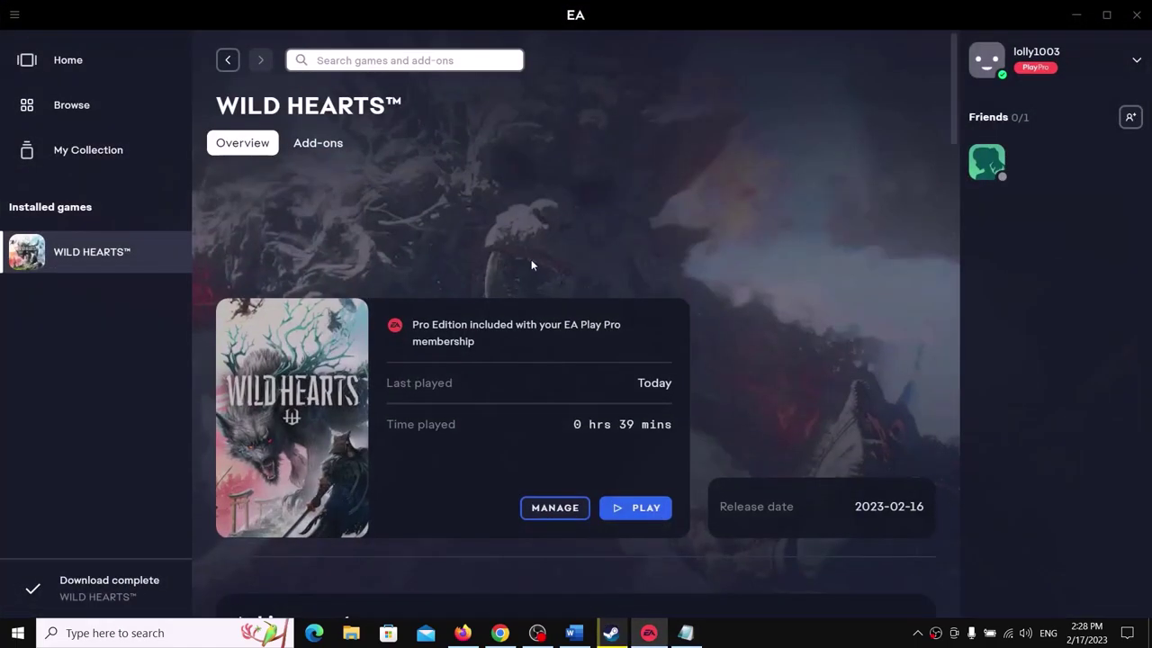
left_click(611, 633)
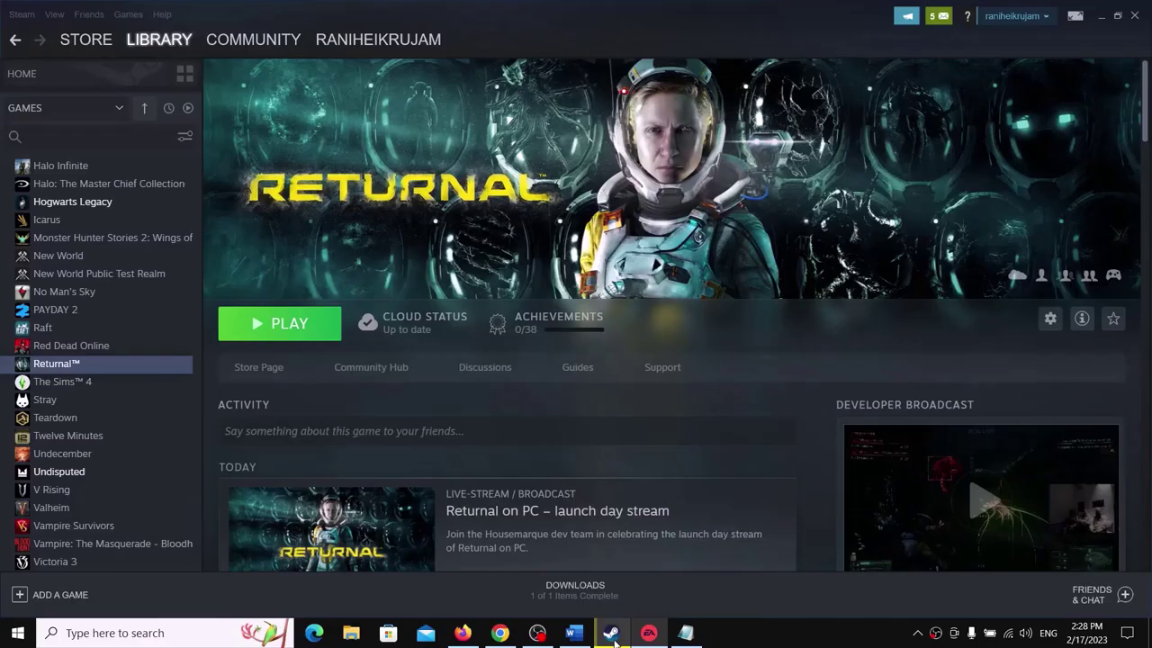
Set Returnal's controller override to Enable Steam Input and close its Properties
right_click(124, 369)
left_click(146, 457)
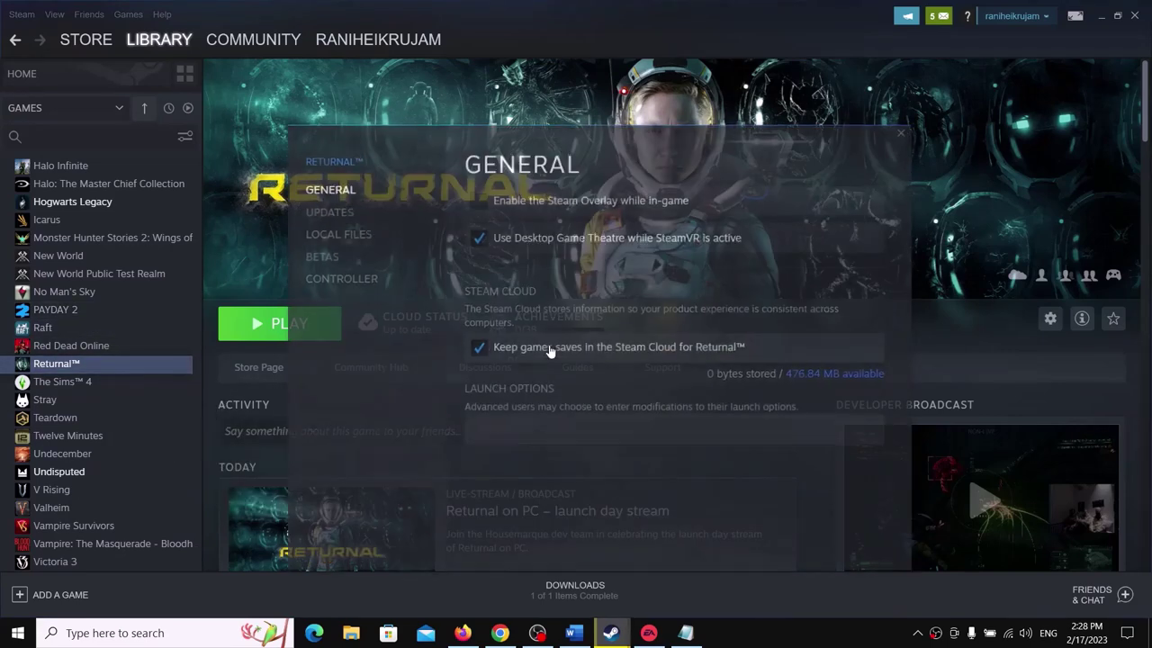
left_click(340, 281)
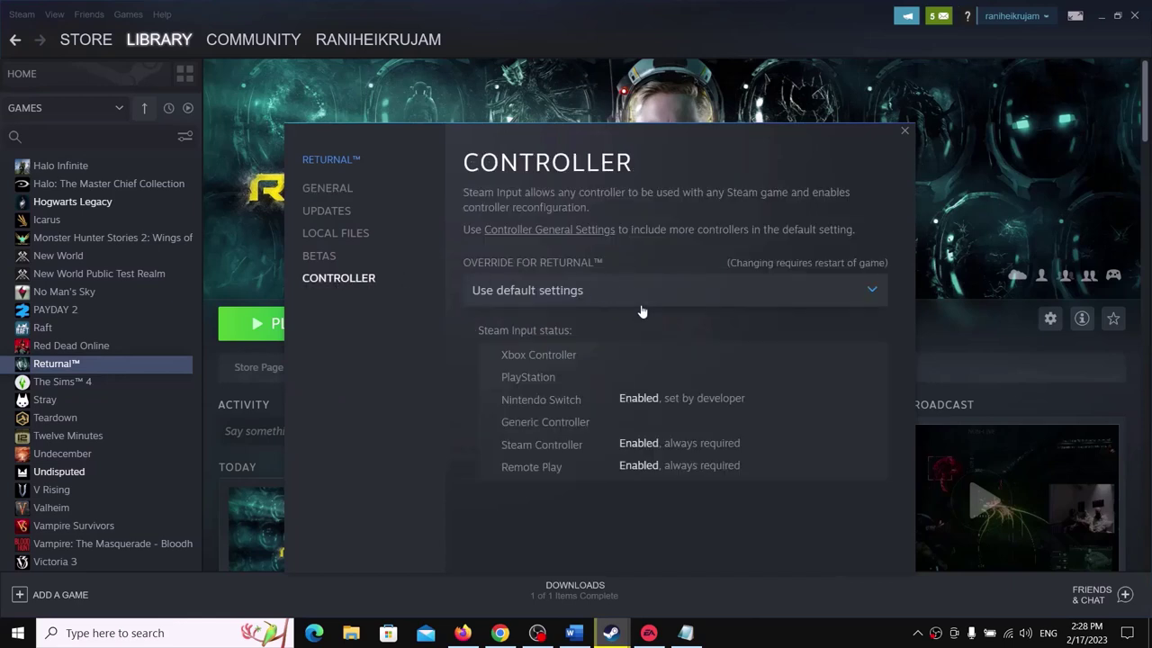
left_click(640, 300)
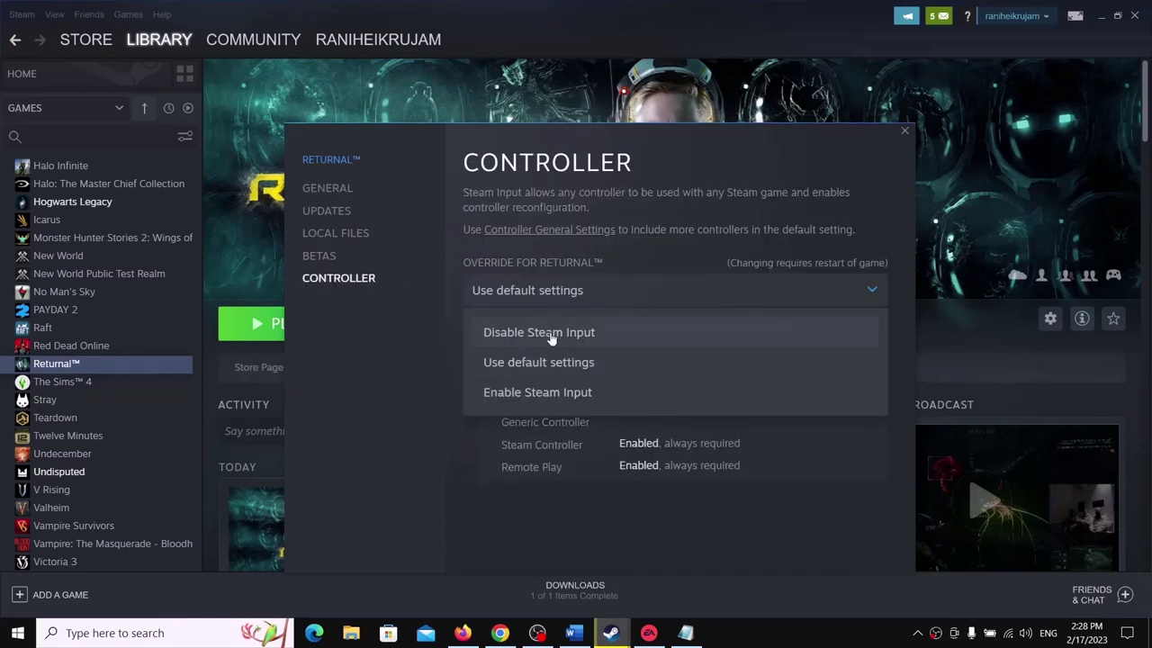
left_click(470, 333)
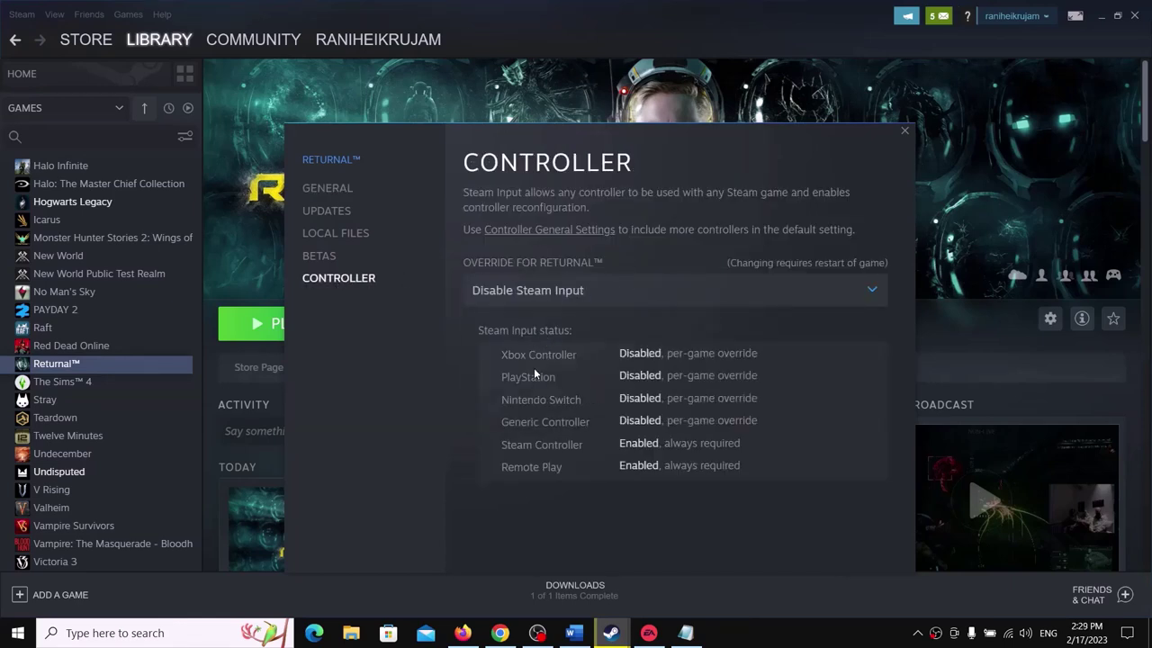
left_click(557, 295)
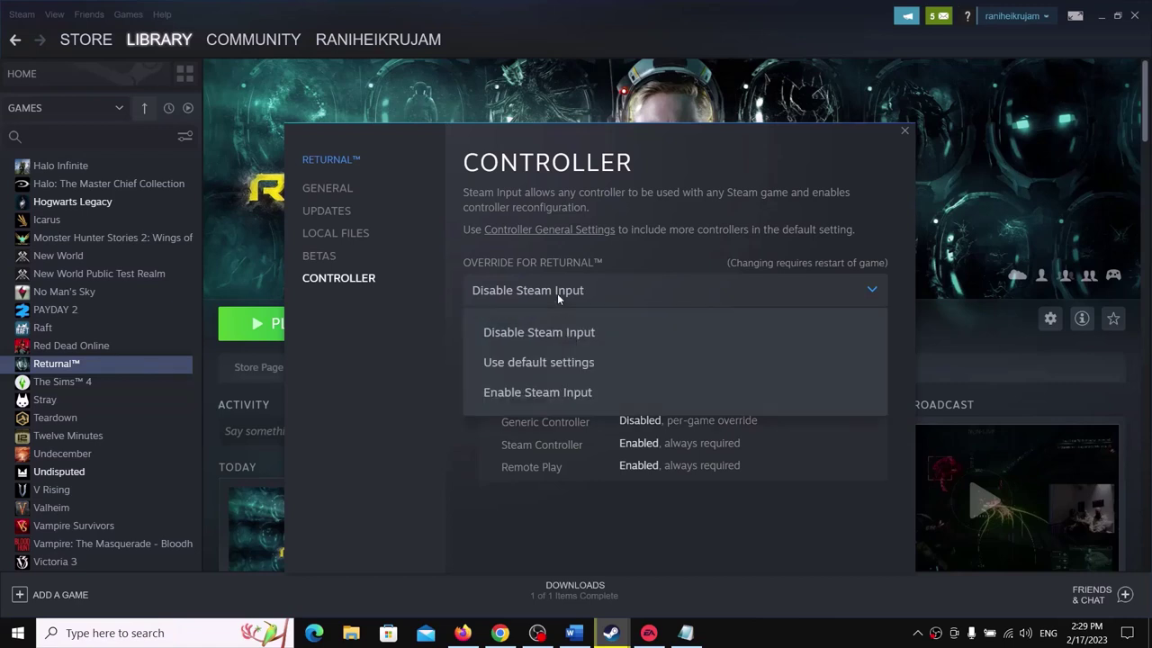
left_click(551, 396)
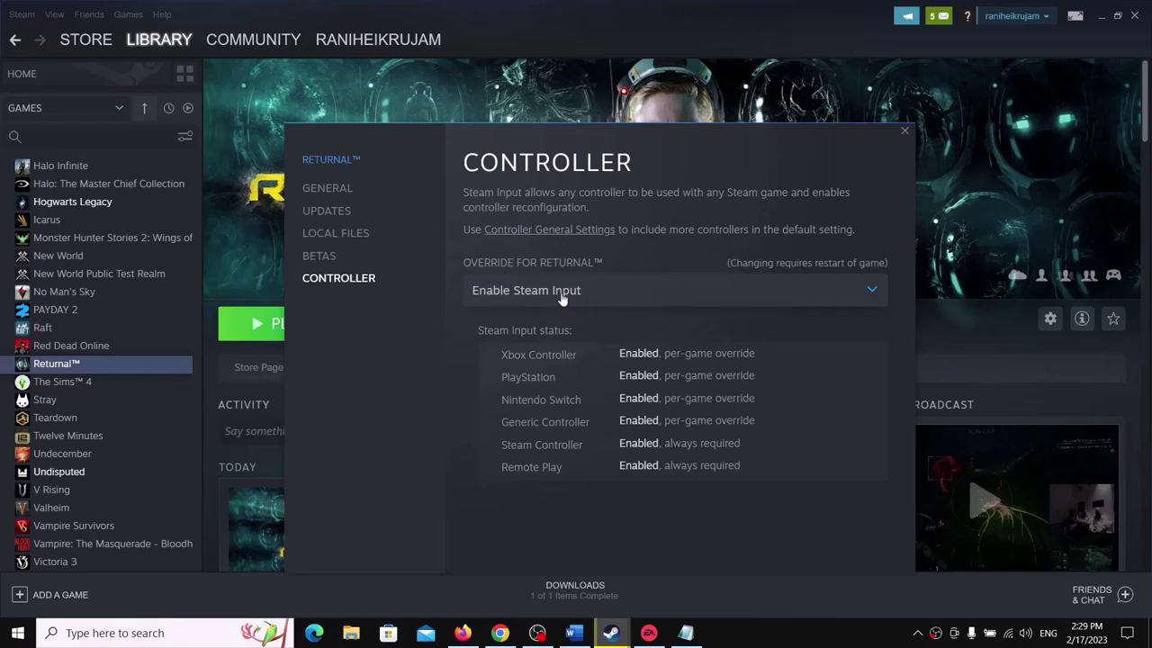
left_click(905, 132)
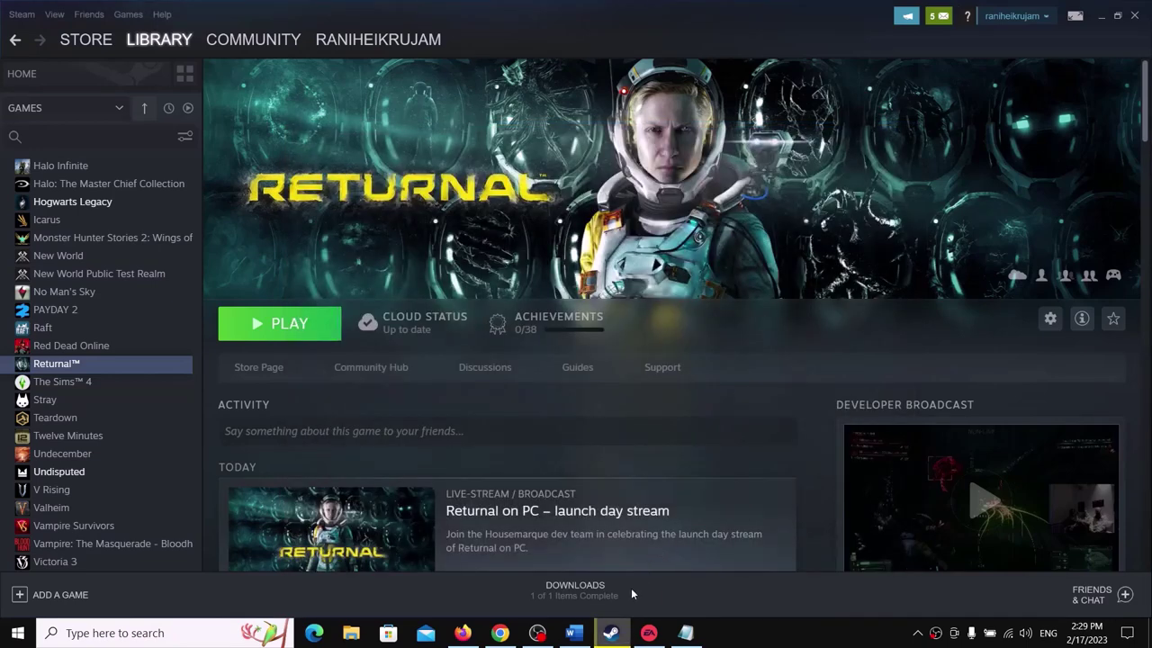
left_click(573, 633)
Highlight Step 4 on adding the game to Steam, then minimize Word to show the Steam library
scroll(407, 438, "down", 1)
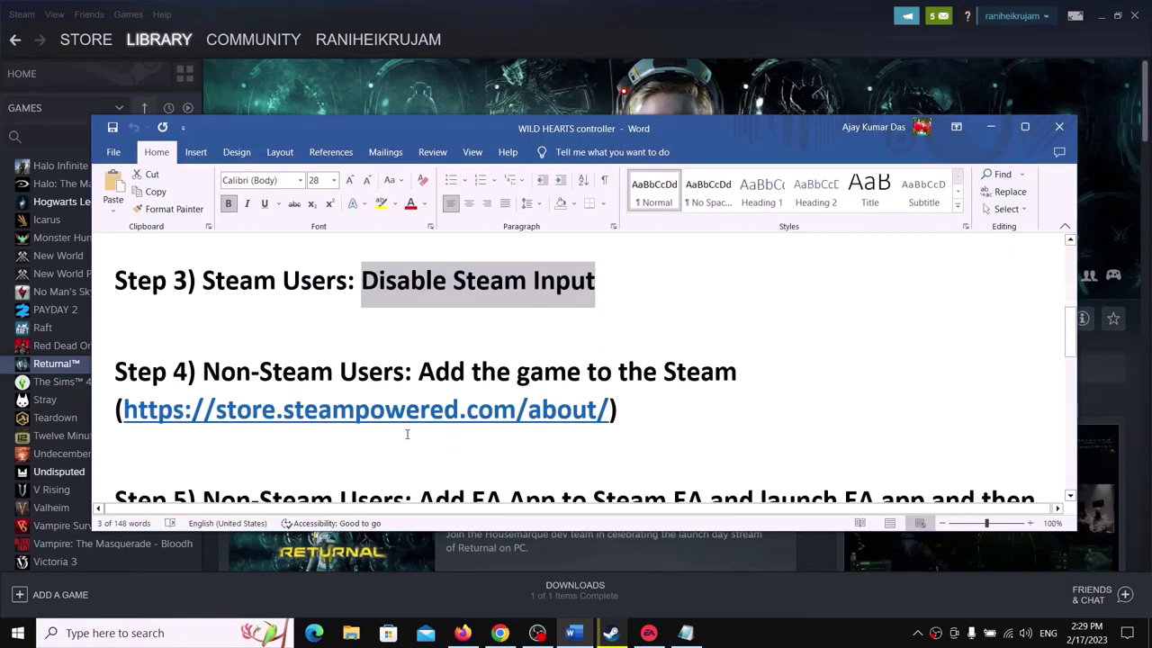
left_click_drag(221, 369, 731, 374)
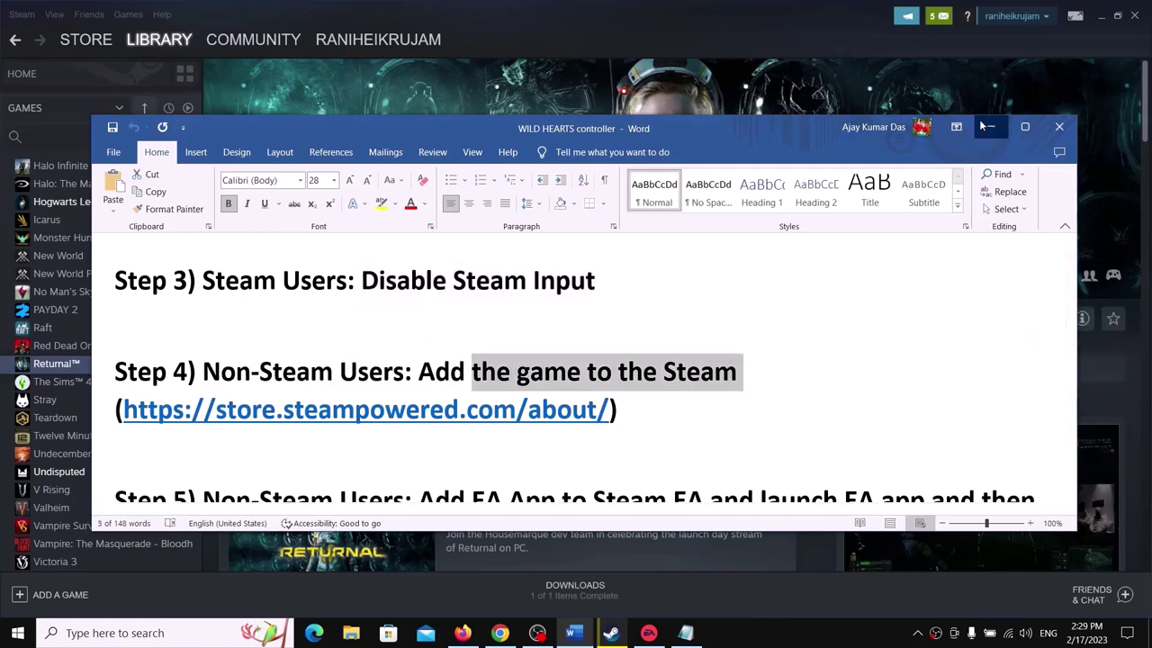
left_click(991, 127)
left_click(649, 633)
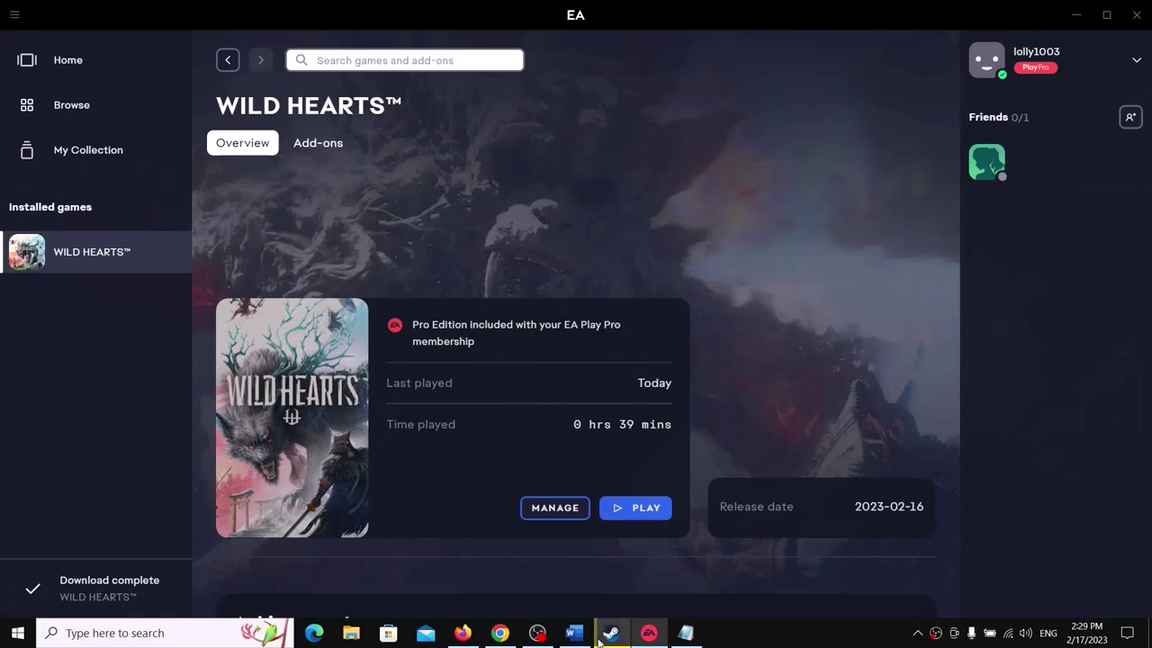
left_click(611, 633)
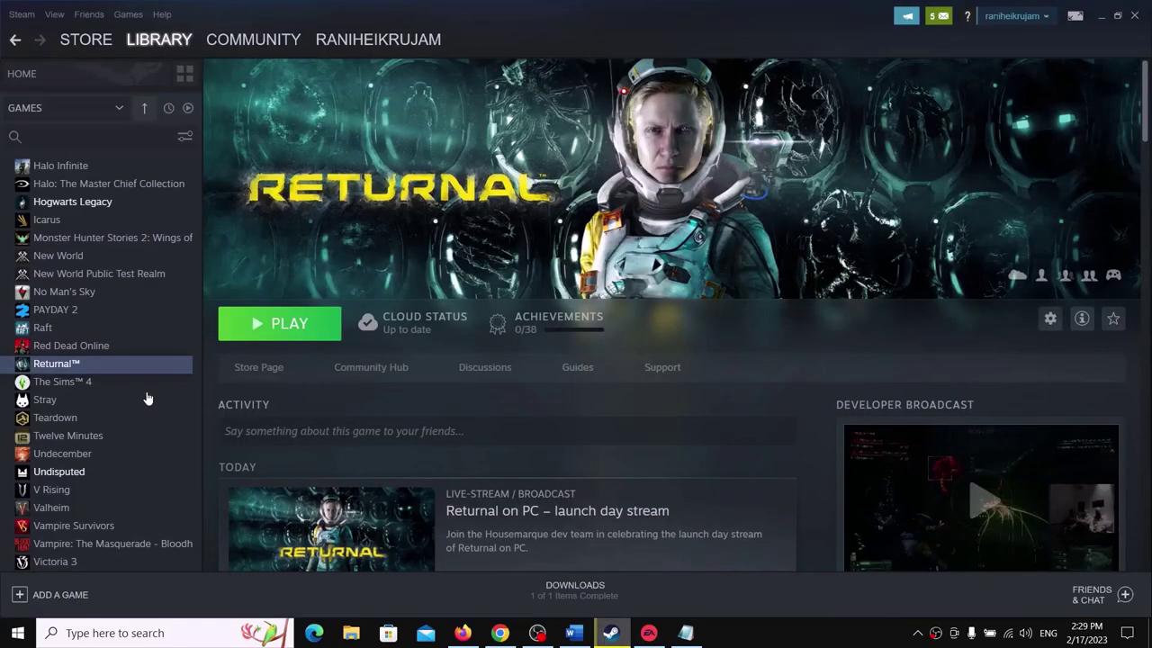
Start adding a non-Steam game from the library's Add a Game menu and browse for the program
left_click(19, 595)
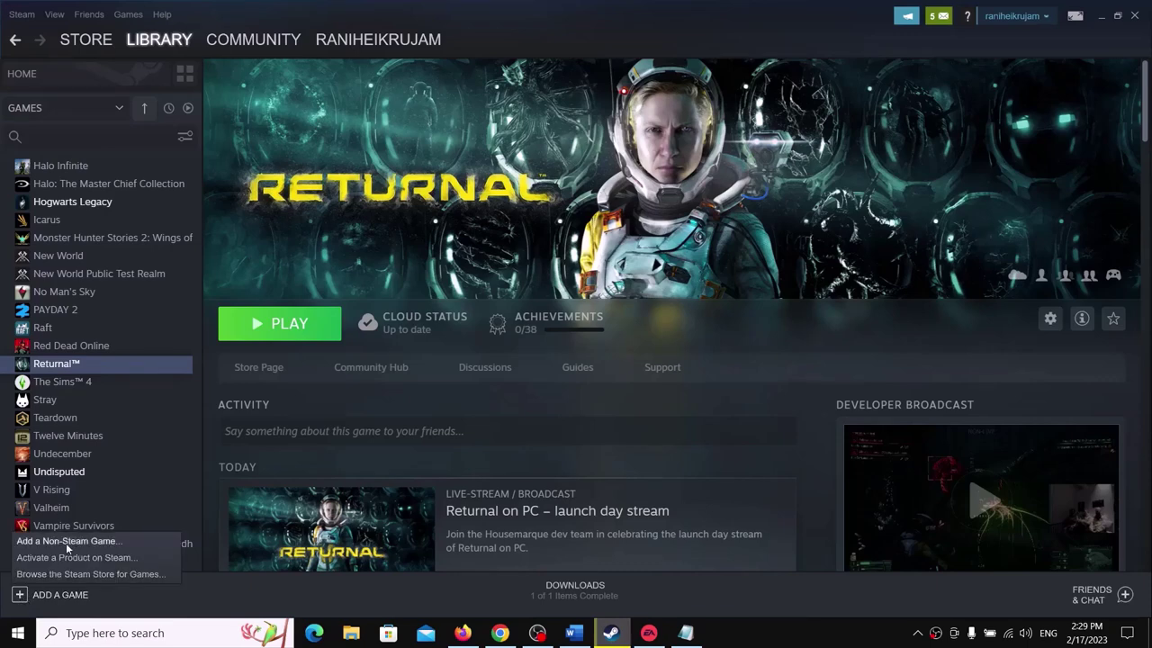
left_click(64, 542)
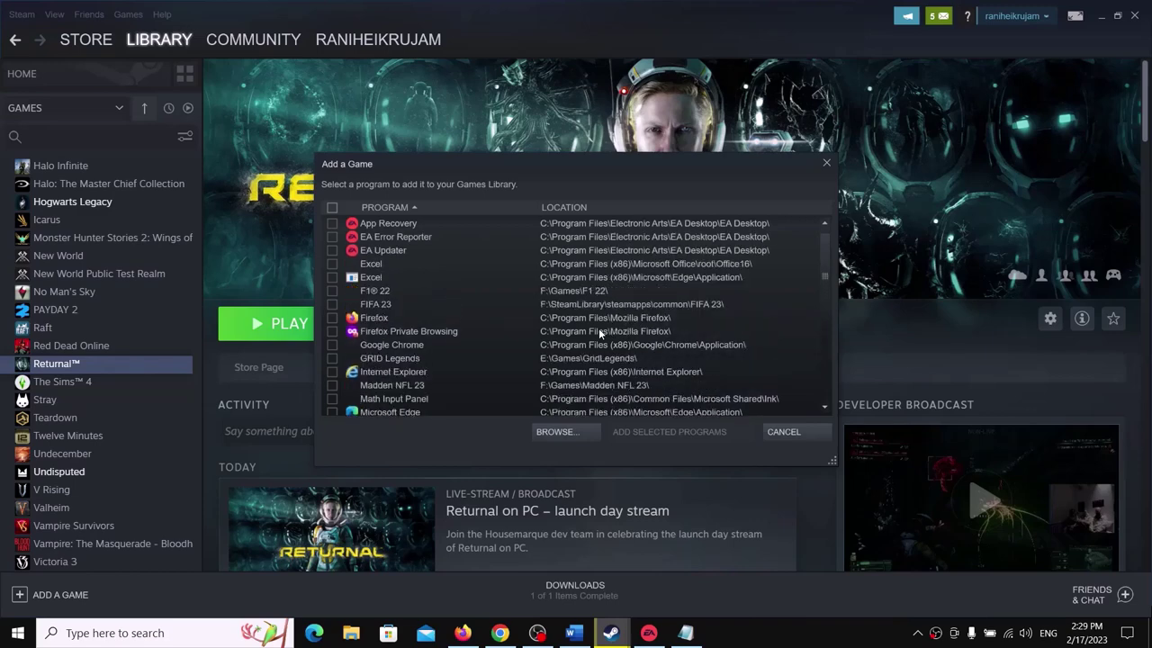
scroll(469, 324, "down", 10)
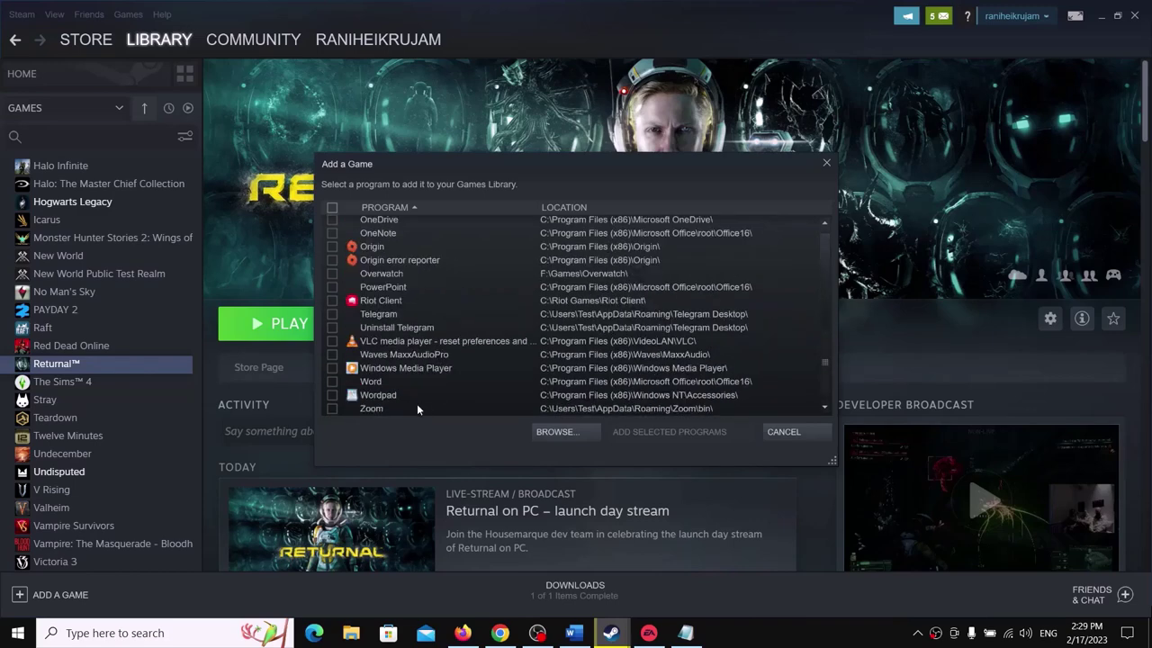
scroll(404, 372, "up", 10)
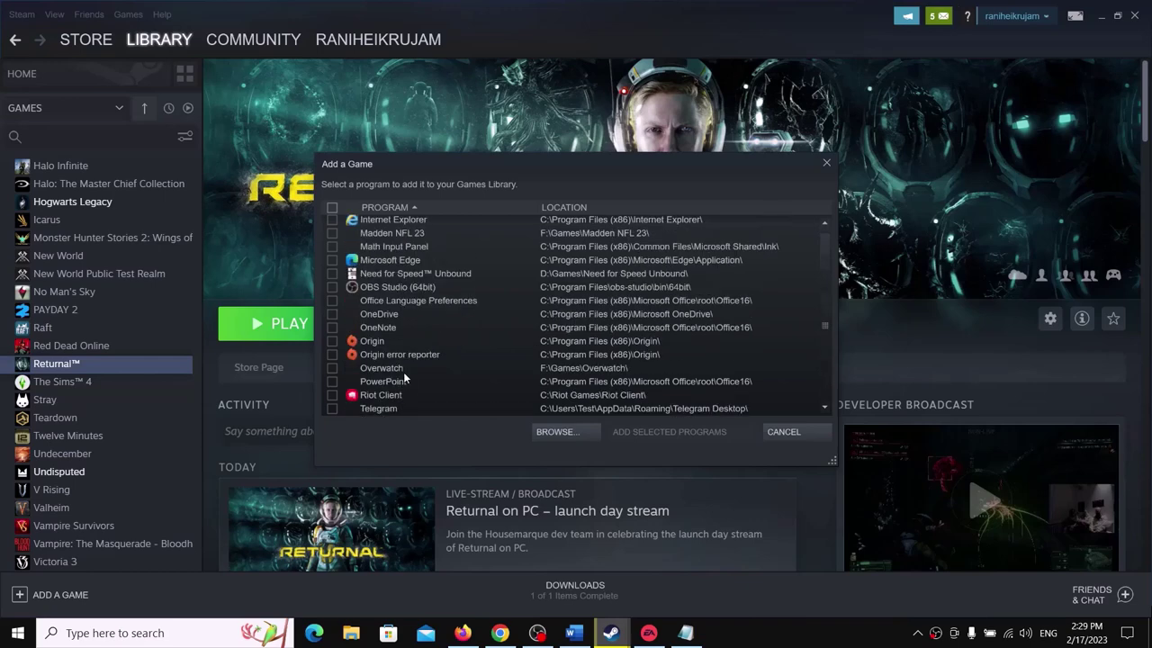
scroll(407, 321, "down", 3)
scroll(407, 322, "up", 3)
left_click(579, 432)
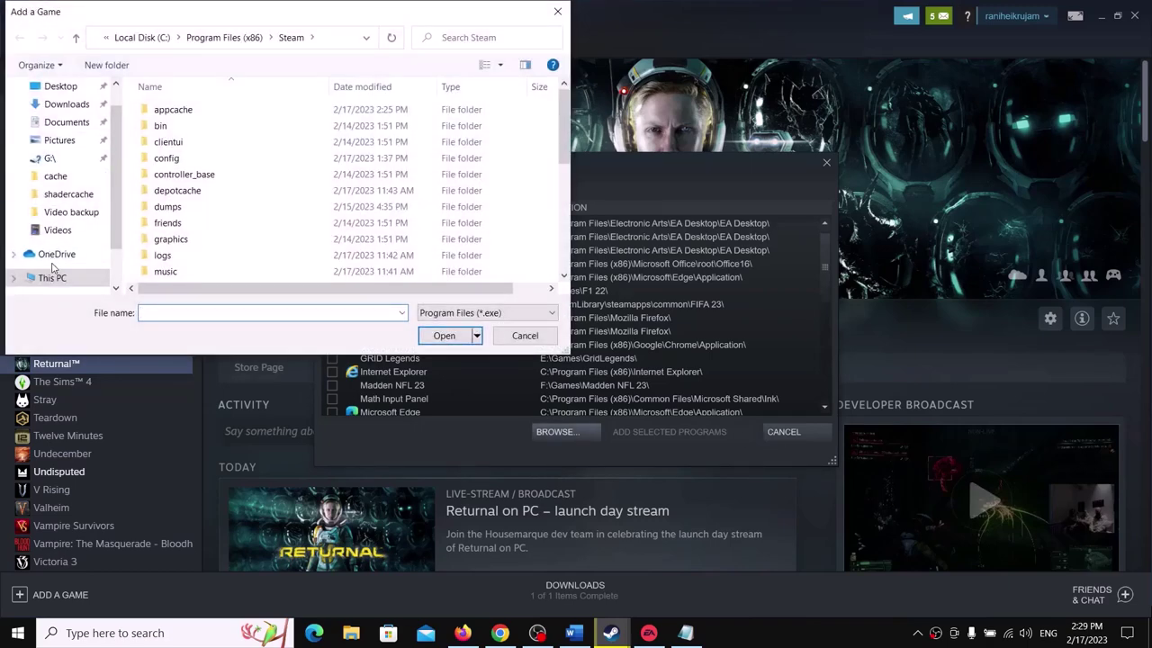
Pick the WILD HEARTS program from F:\WILD HEARTS\00_game\target_origin\ex
left_click(52, 277)
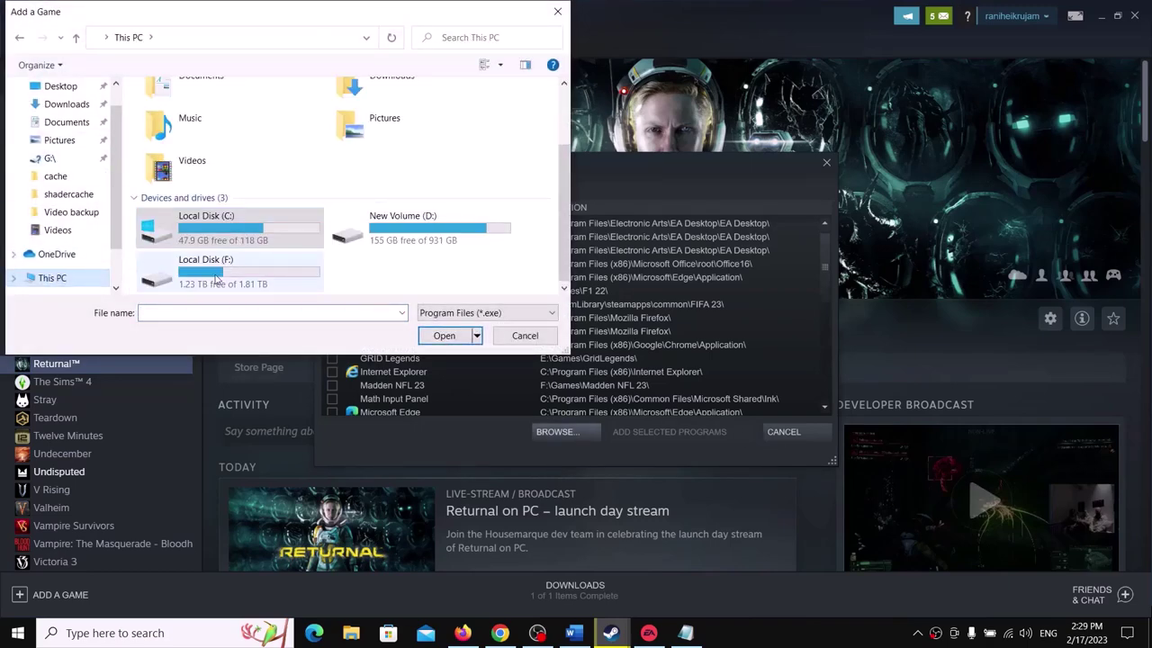
double_click(166, 266)
double_click(165, 191)
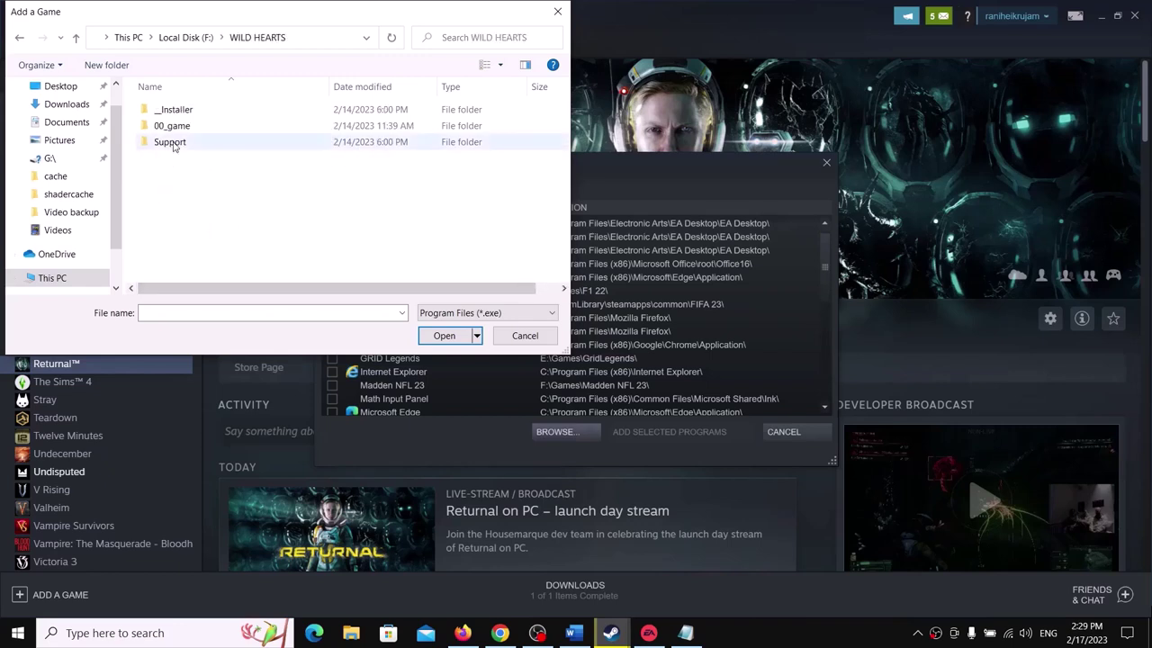
double_click(169, 127)
double_click(178, 111)
double_click(177, 109)
left_click(191, 144)
left_click(458, 337)
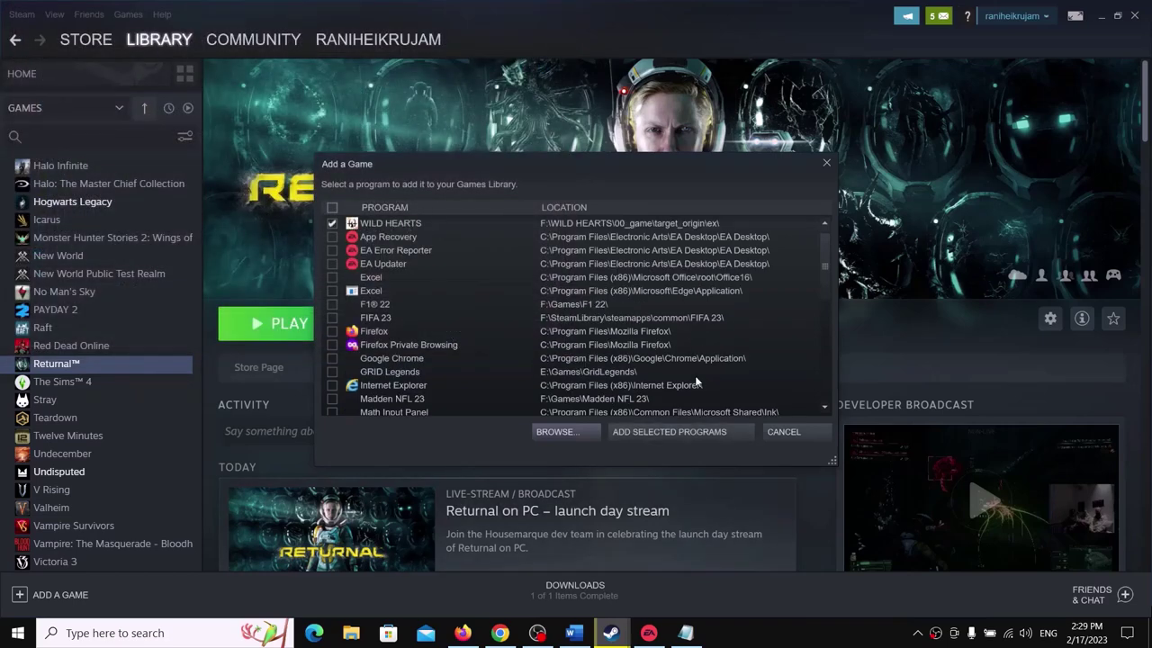
Add WILD HEARTS to the library with Add Selected Programs and open its page
left_click(659, 434)
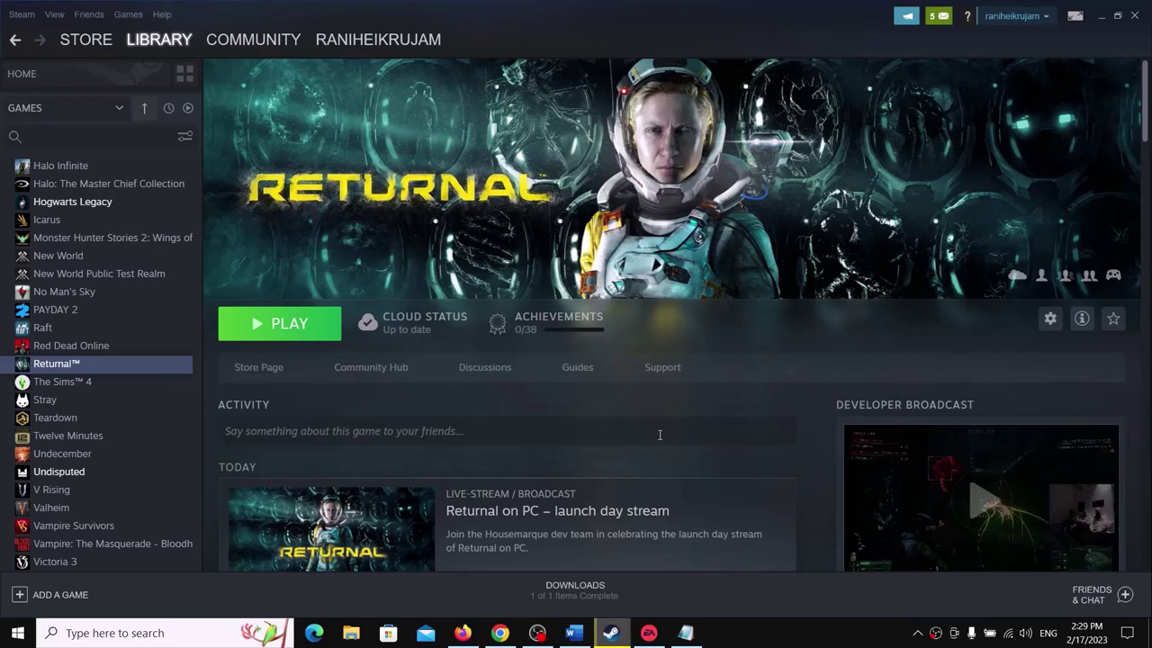
scroll(97, 461, "down", 2)
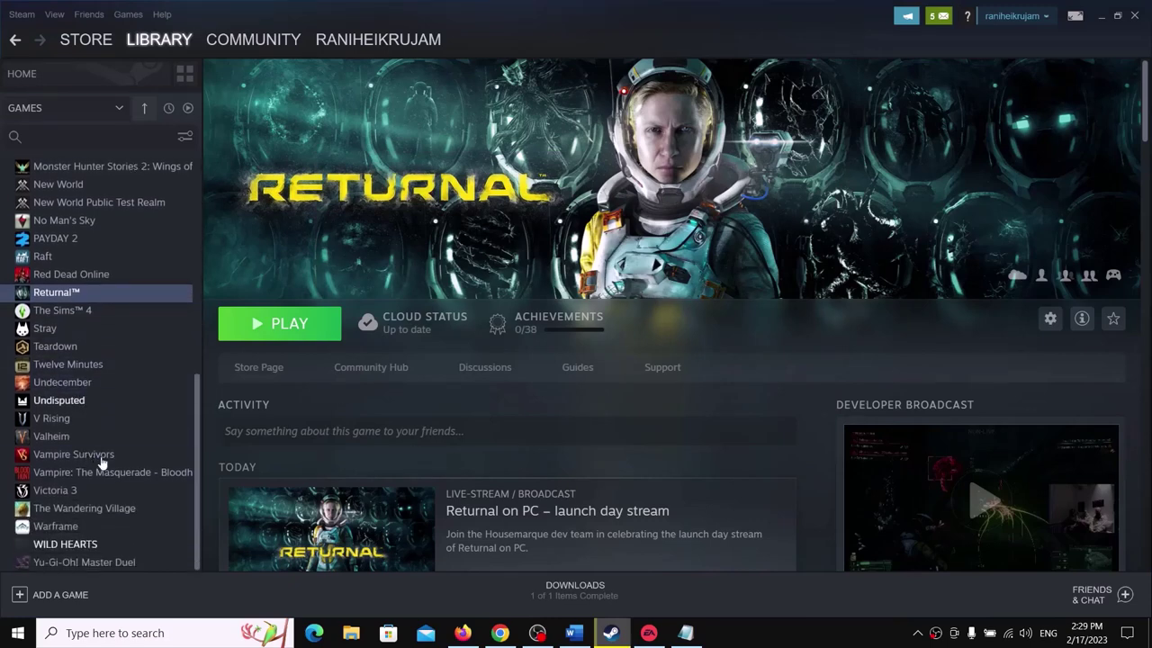
left_click(97, 543)
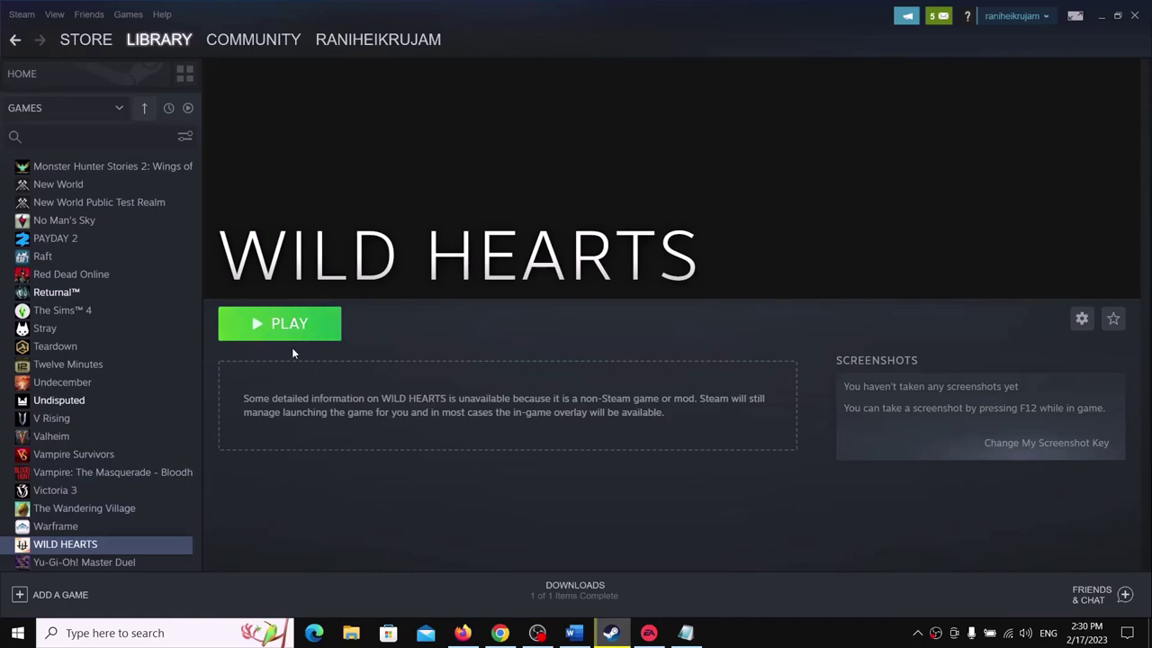
In the checklist, select the store.steampowered.com link under Step 4
left_click(580, 635)
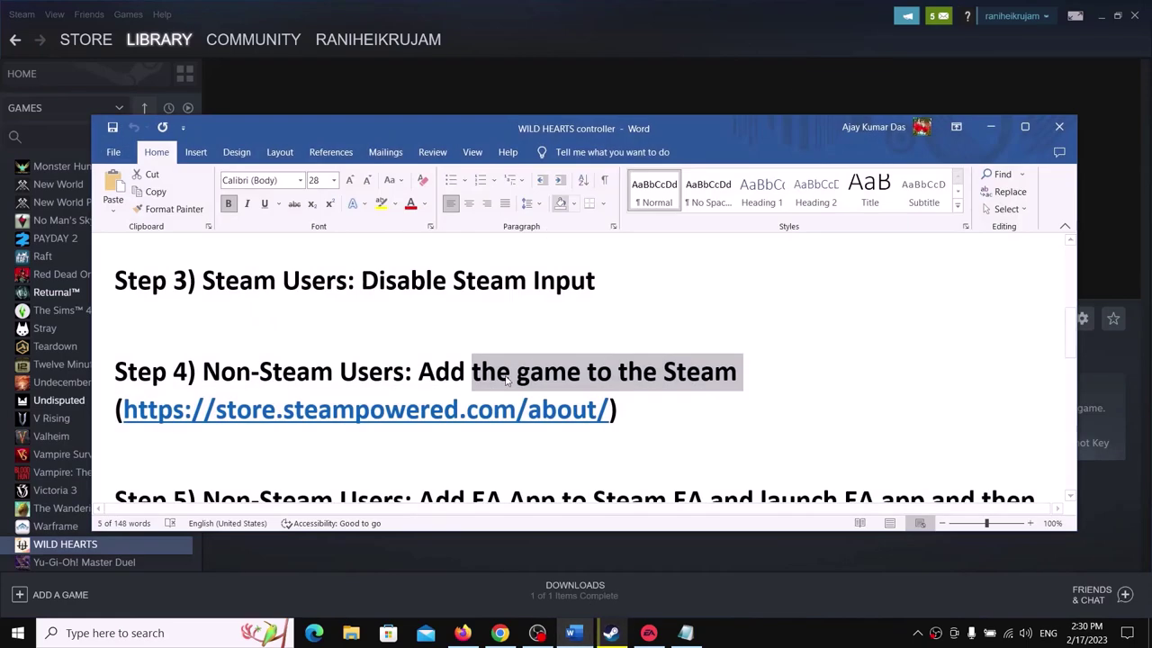
left_click(637, 405)
left_click_drag(611, 410, 124, 410)
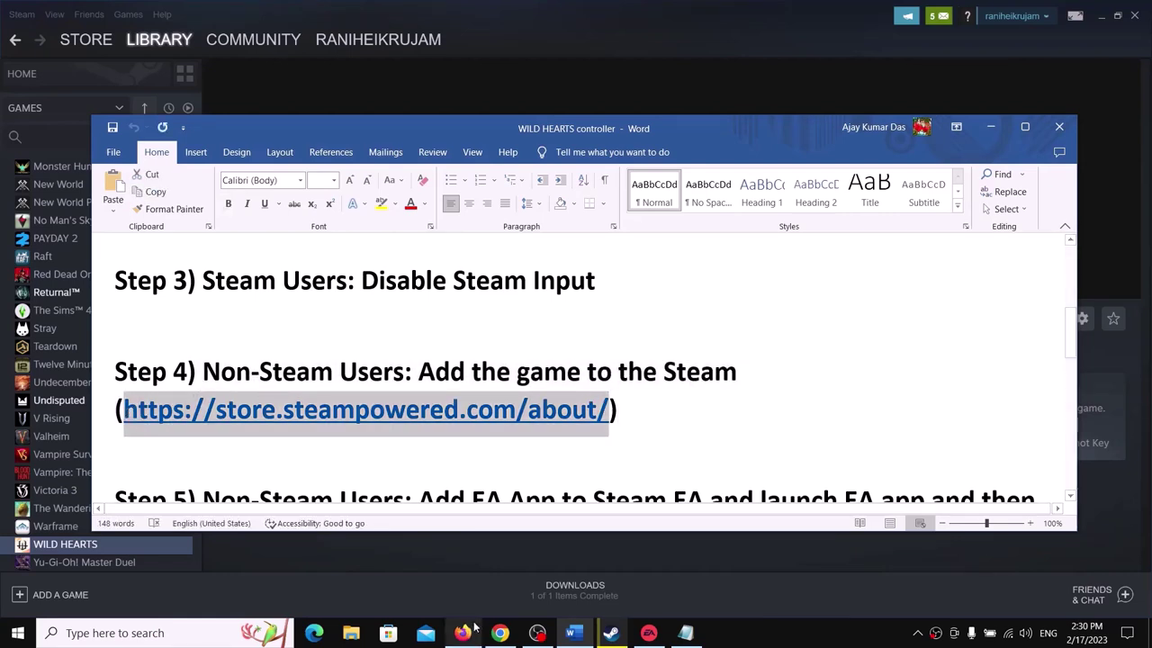
Switch to Google Chrome and open a new tab
mouse_move(499, 635)
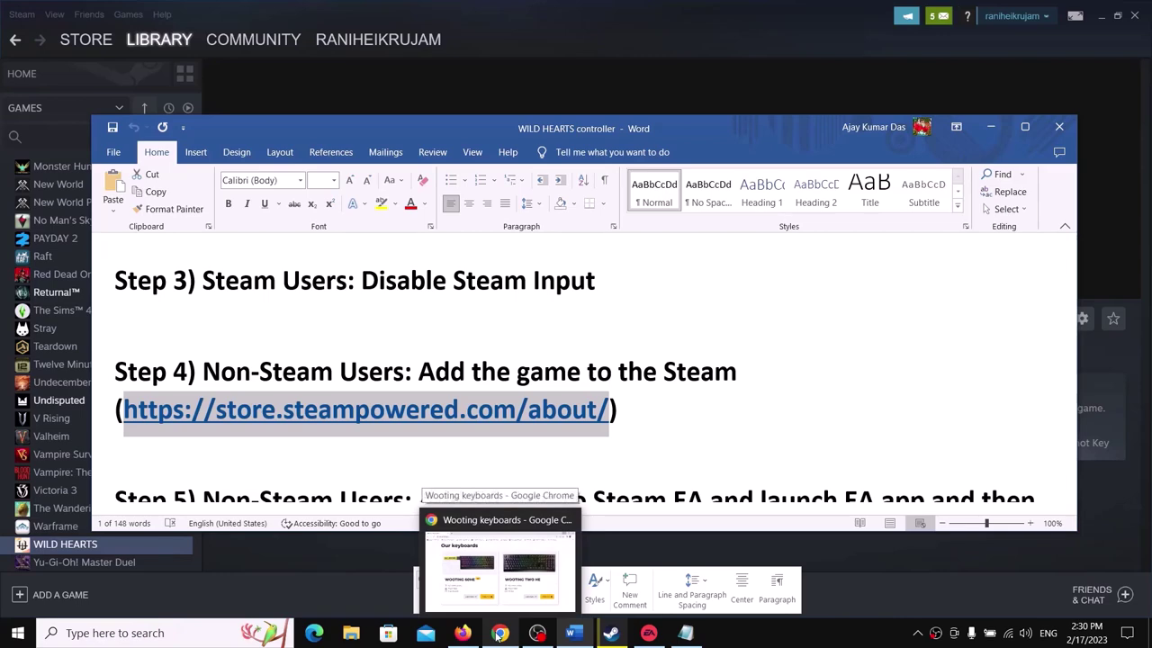
left_click(500, 567)
left_click(202, 12)
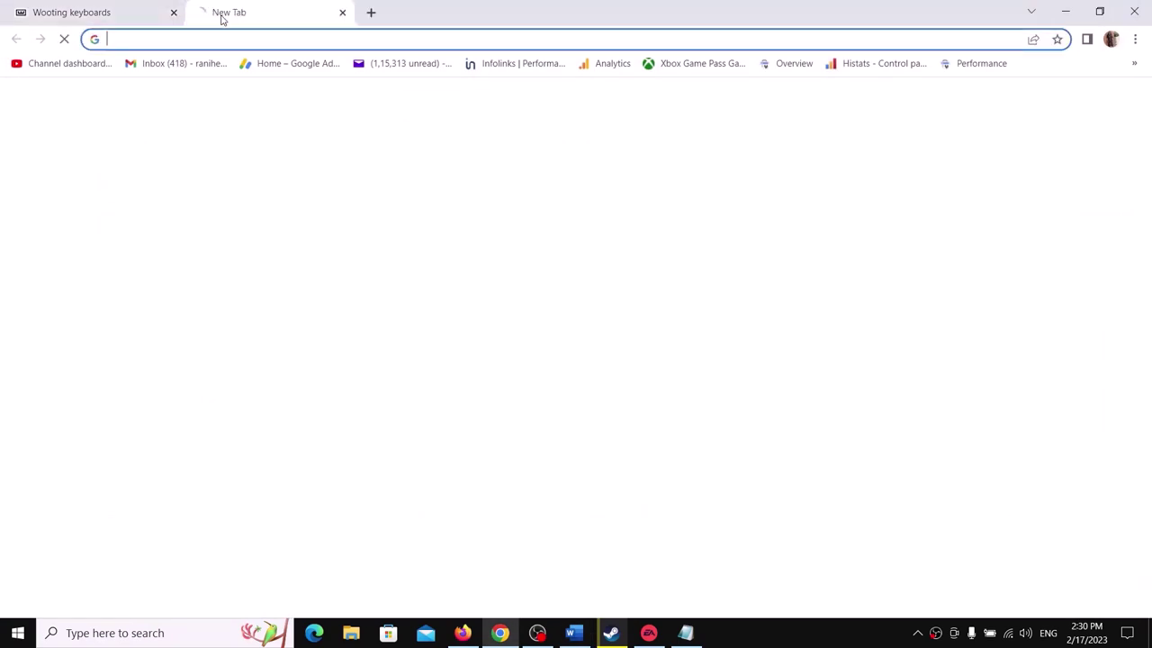
Paste store.steampowered.com/about/ into the address bar and load the page
type("store.steampowered.com/about/")
key("Return")
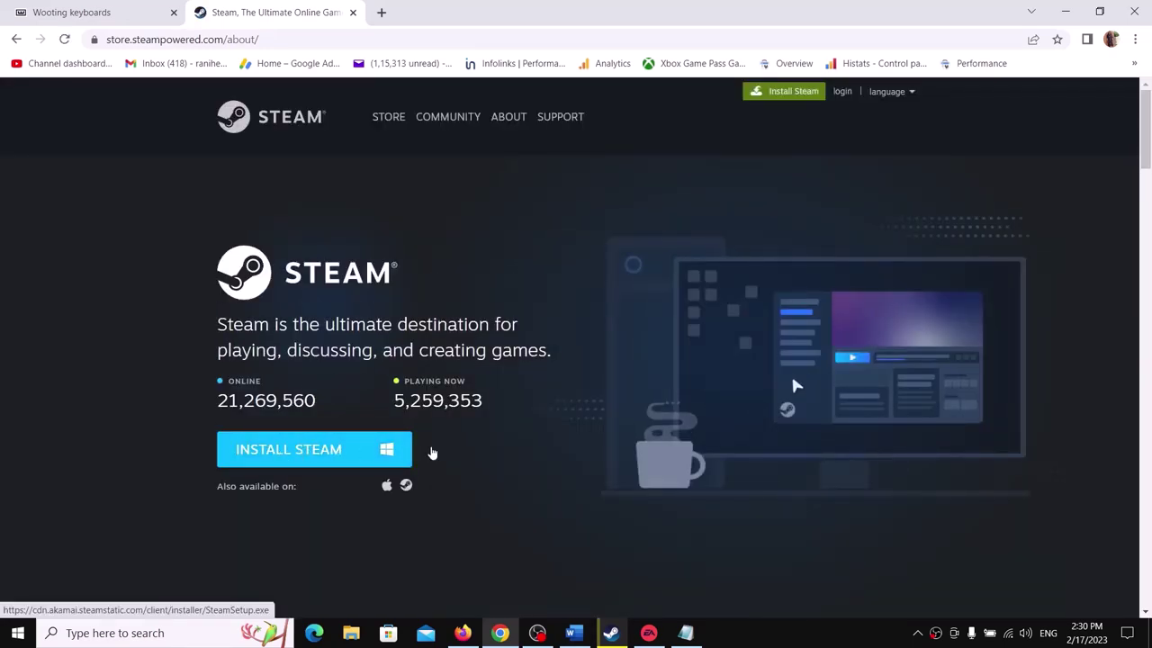
Return to the checklist and mark Step 5's phrases: add EA App to Steam, launch EA, launch the game
left_click(579, 637)
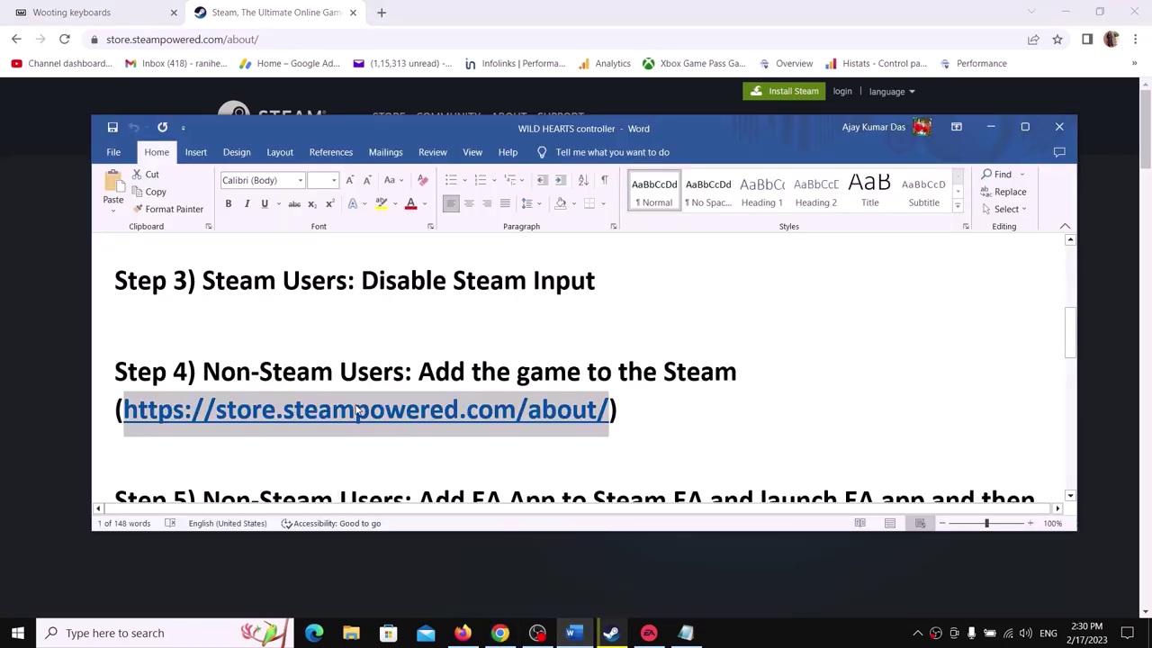
scroll(354, 437, "down", 2)
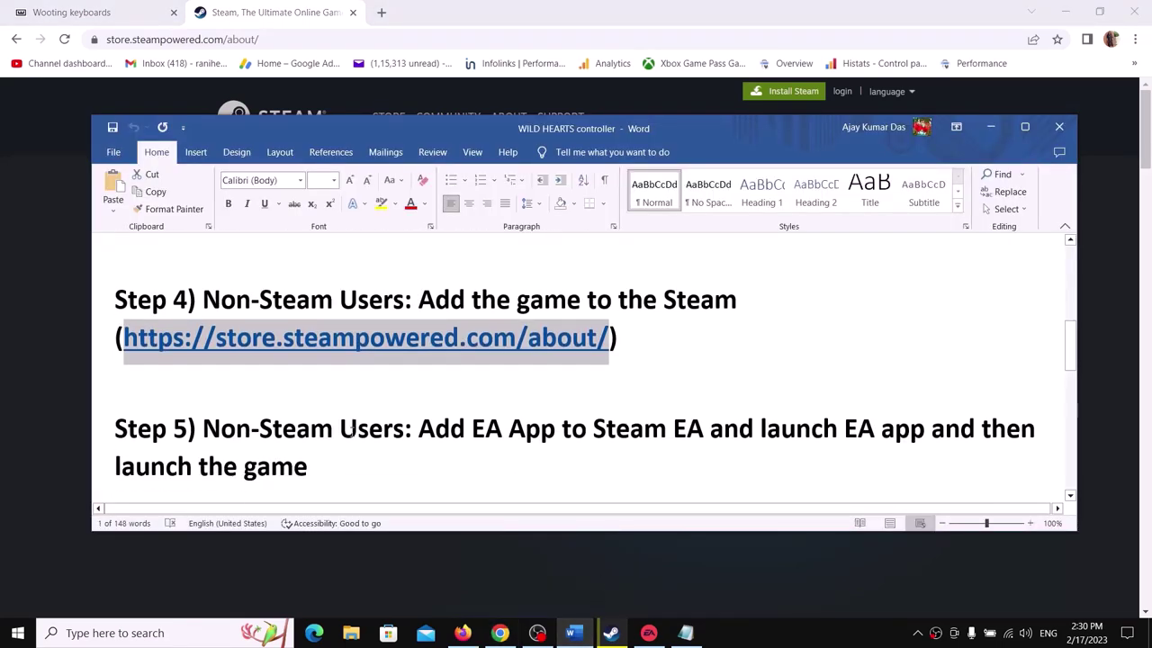
left_click_drag(208, 428, 692, 441)
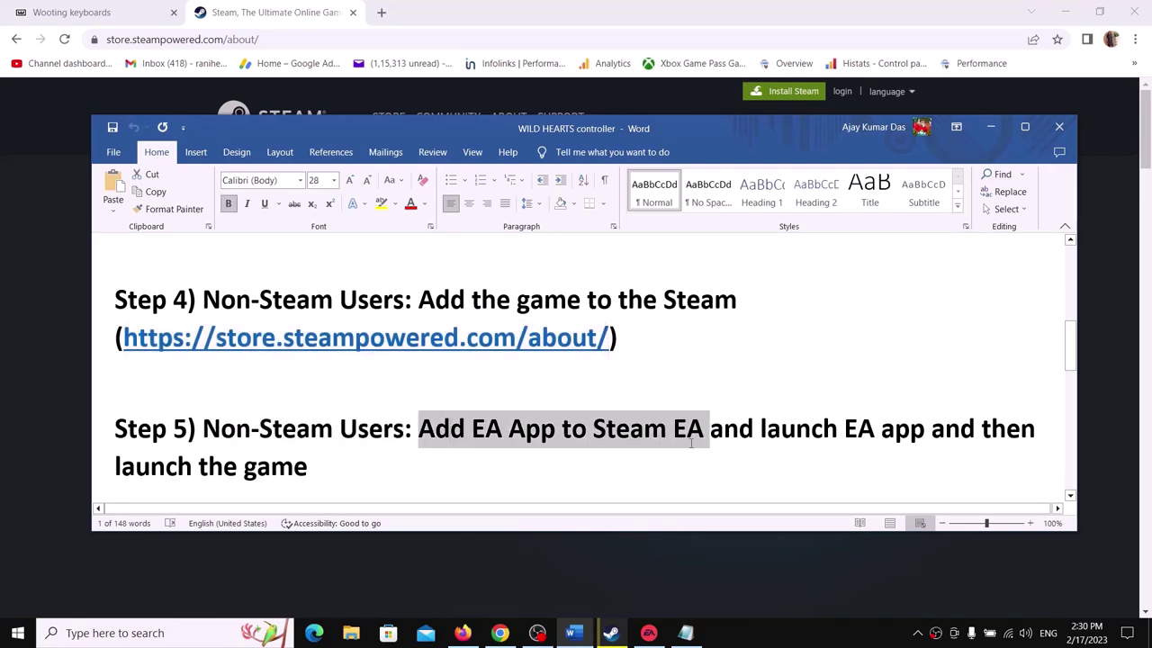
left_click(716, 459)
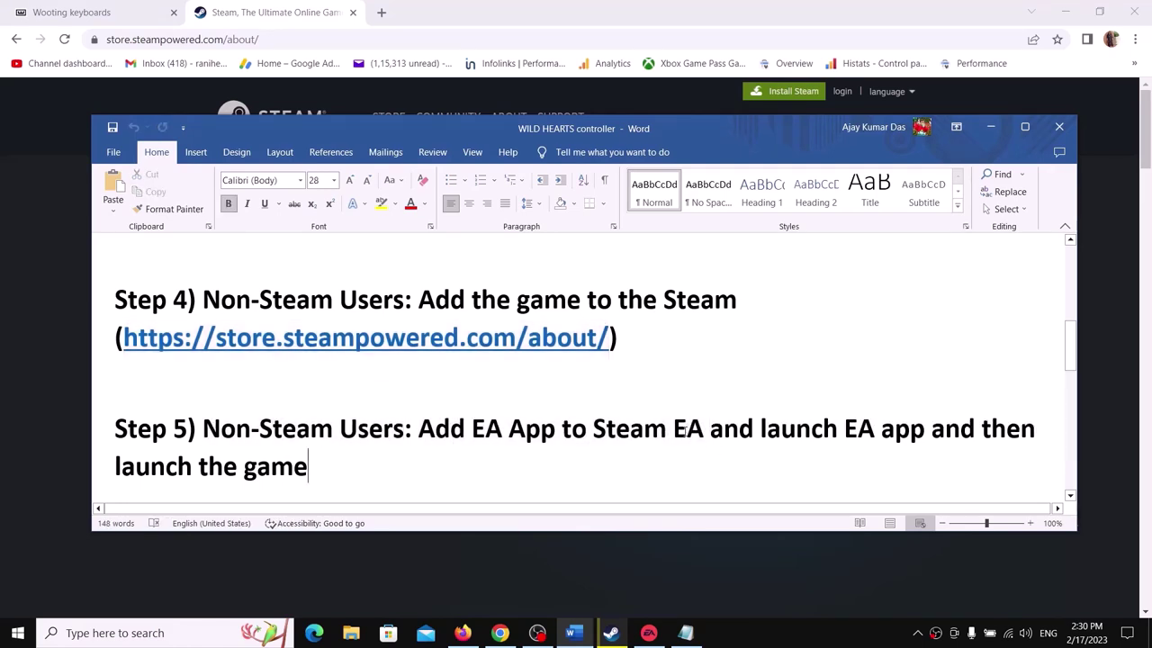
left_click_drag(787, 430, 895, 432)
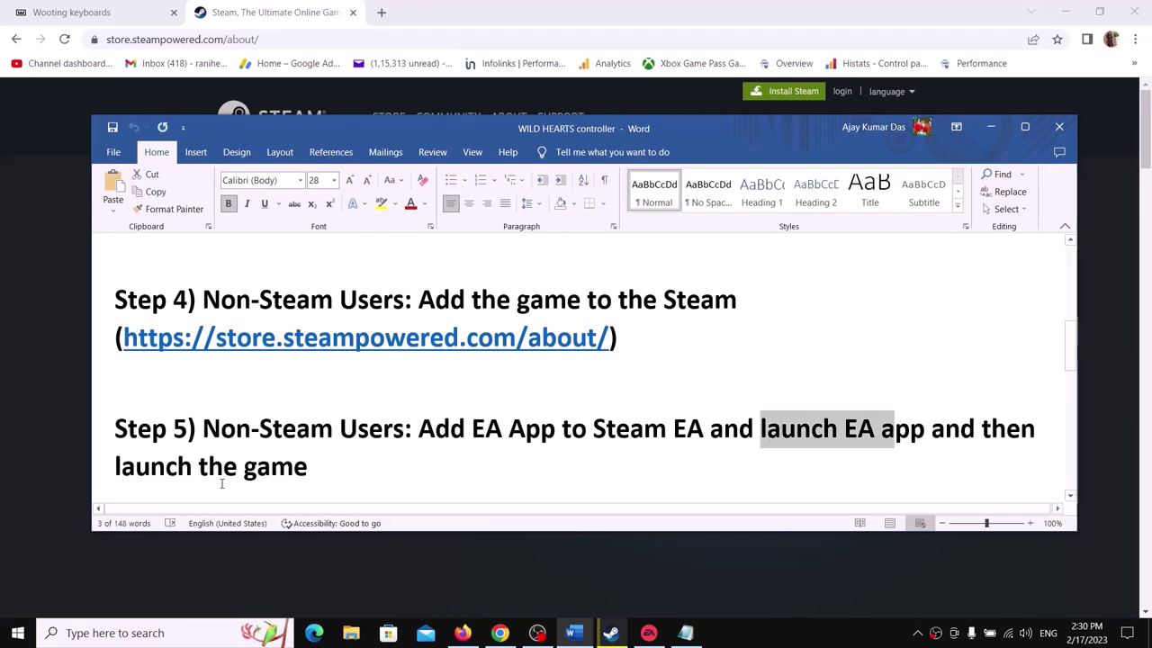
left_click_drag(116, 466, 295, 468)
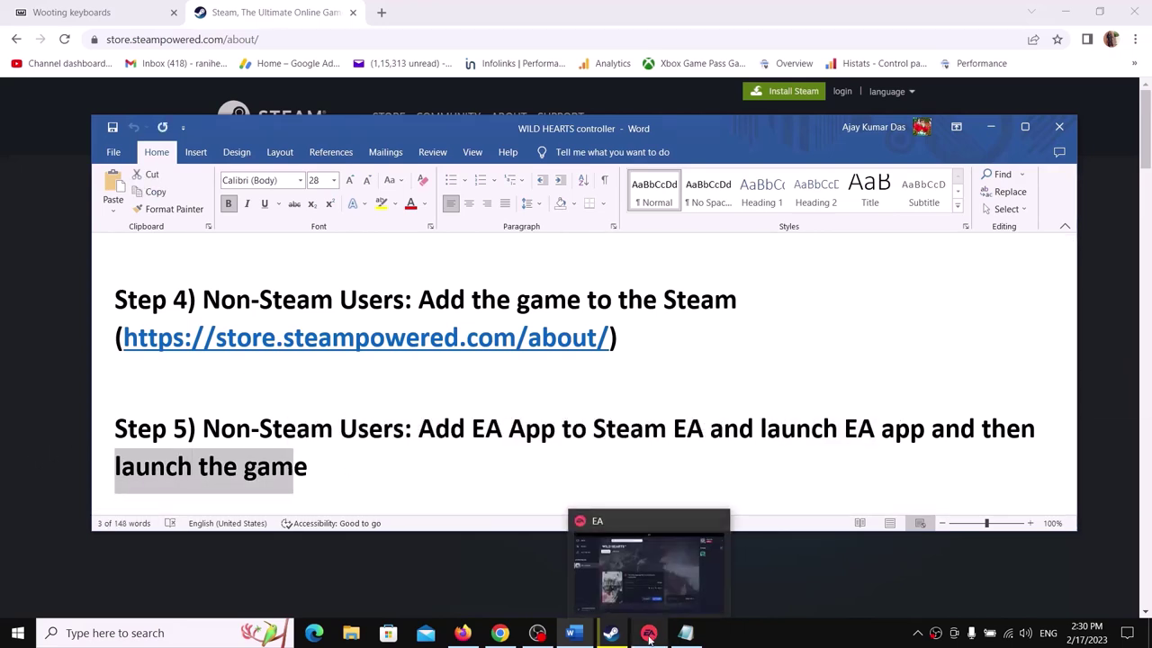
In Steam, start adding a non-Steam game and browse for its program file
left_click(611, 635)
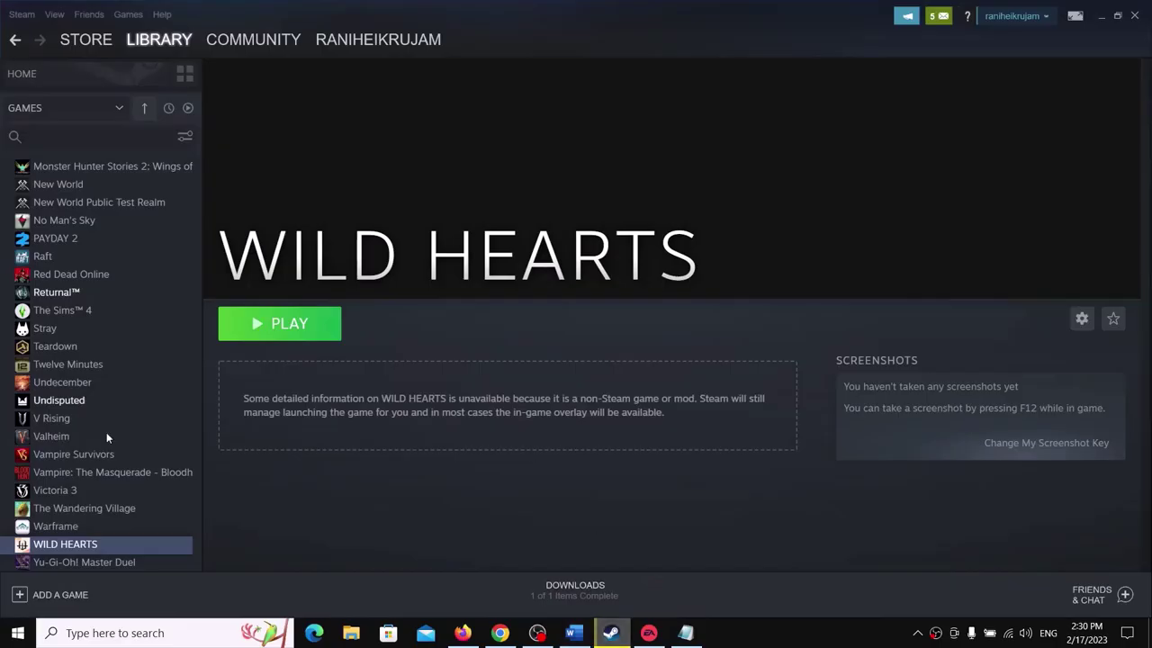
left_click(55, 595)
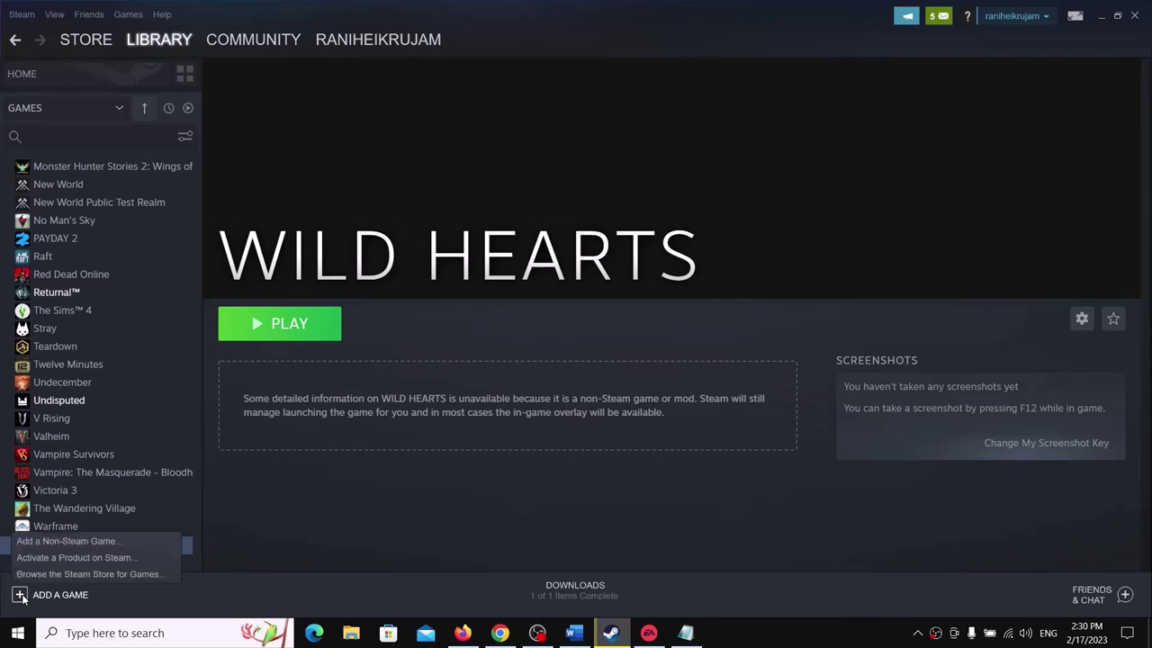
left_click(38, 542)
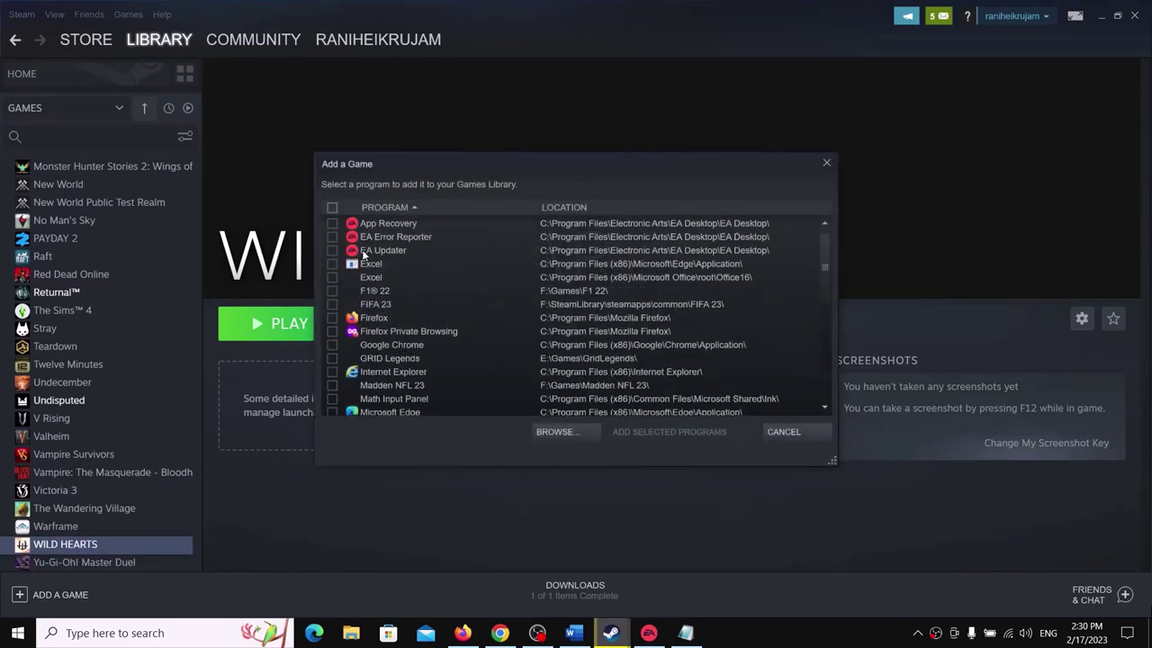
scroll(384, 318, "down", 2)
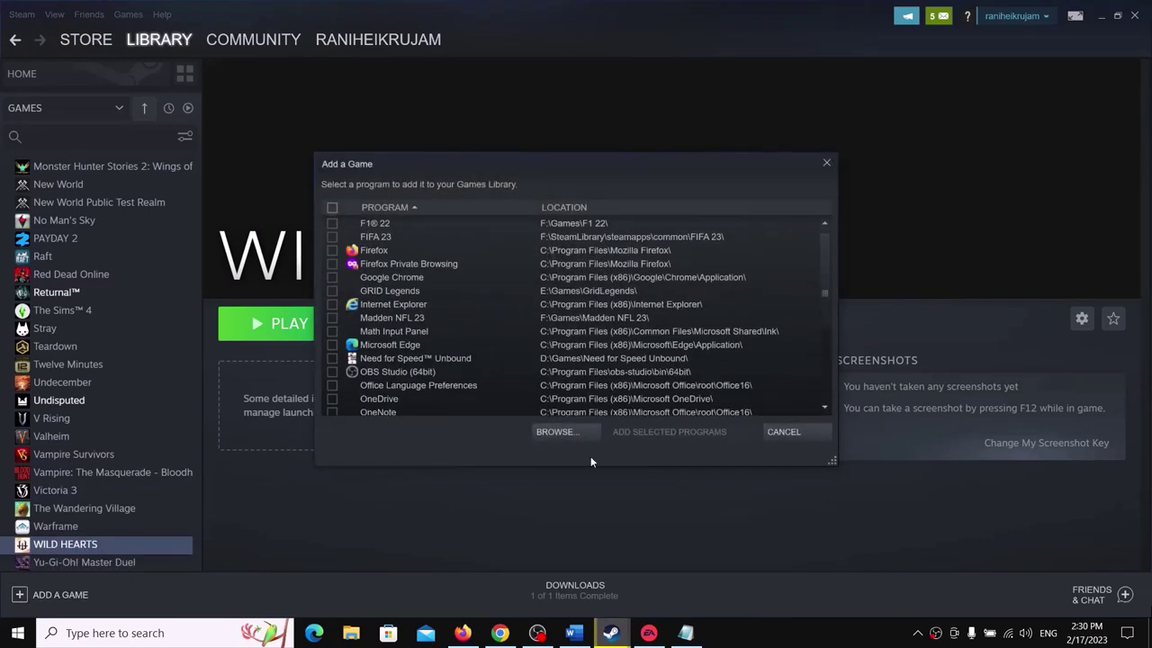
left_click(549, 436)
Navigate to C:\Program Files\Electronic Arts\EA Desktop\EA Desktop in the file browser
left_click(52, 276)
left_click(193, 236)
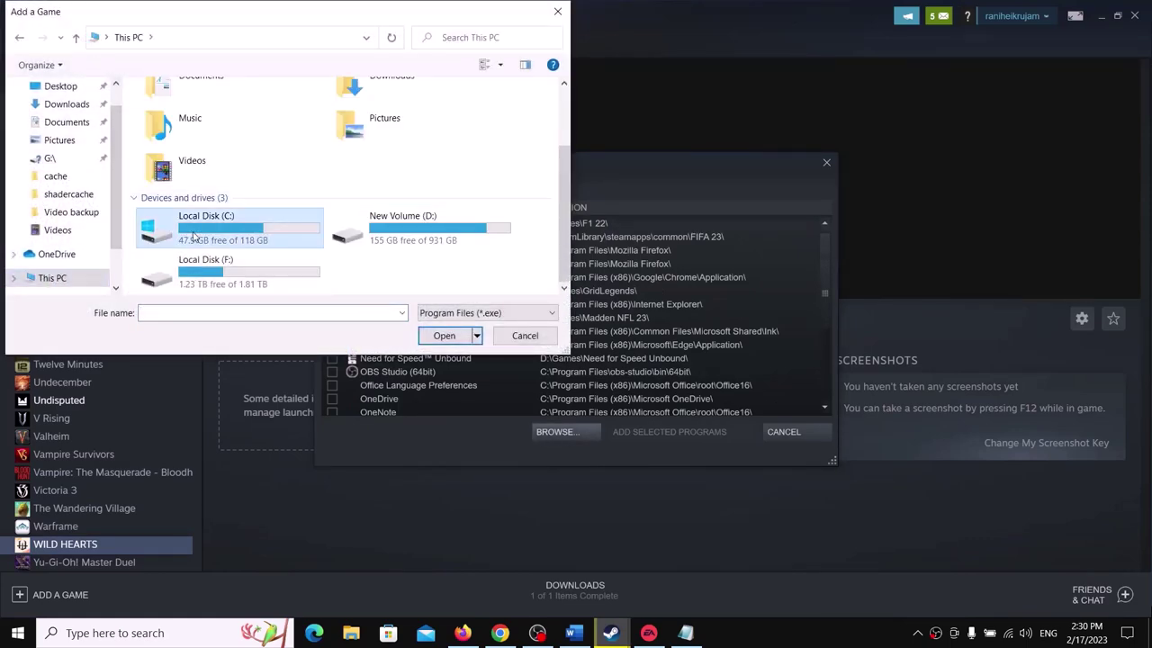
double_click(193, 236)
scroll(212, 216, "down", 2)
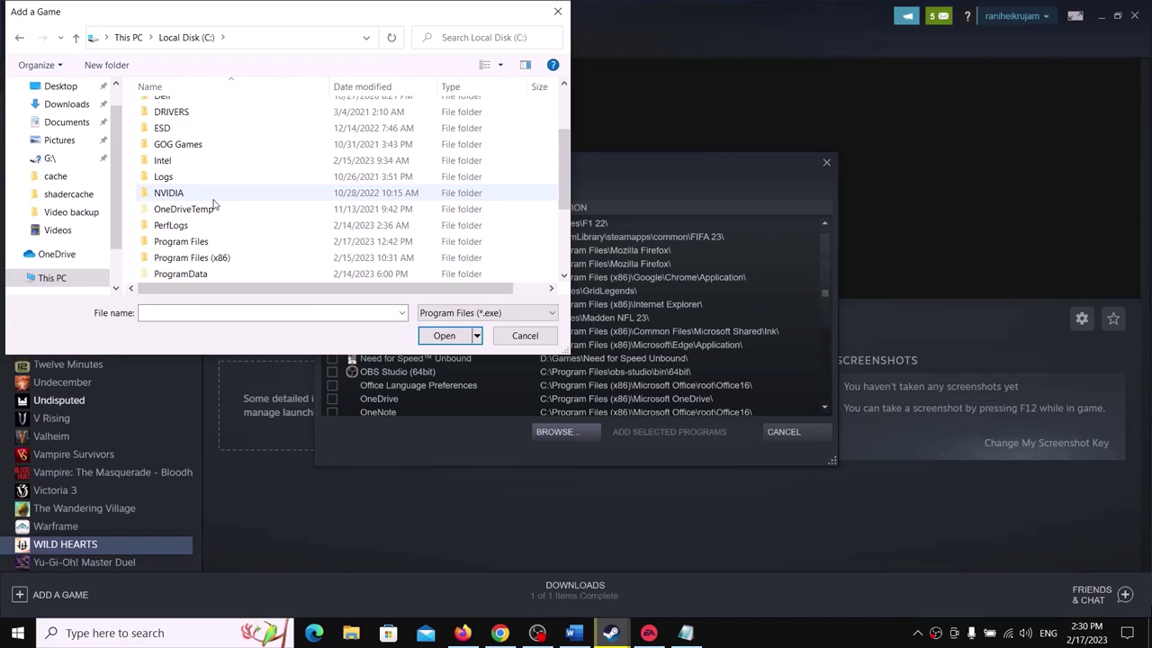
double_click(195, 243)
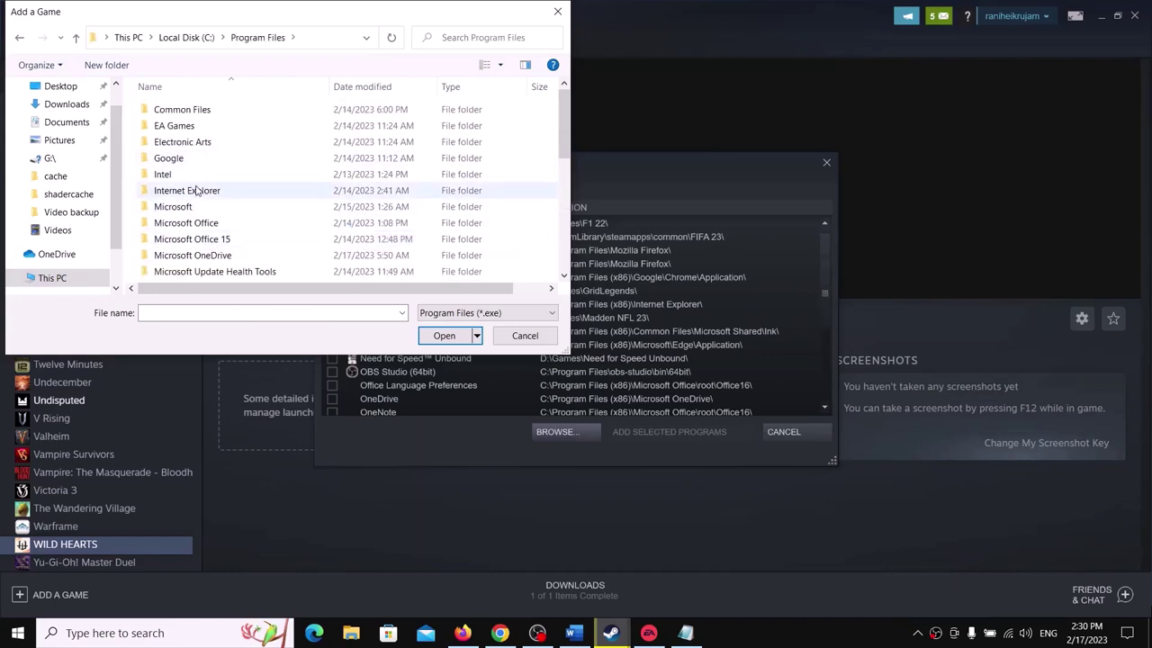
double_click(198, 144)
left_click(177, 113)
double_click(177, 115)
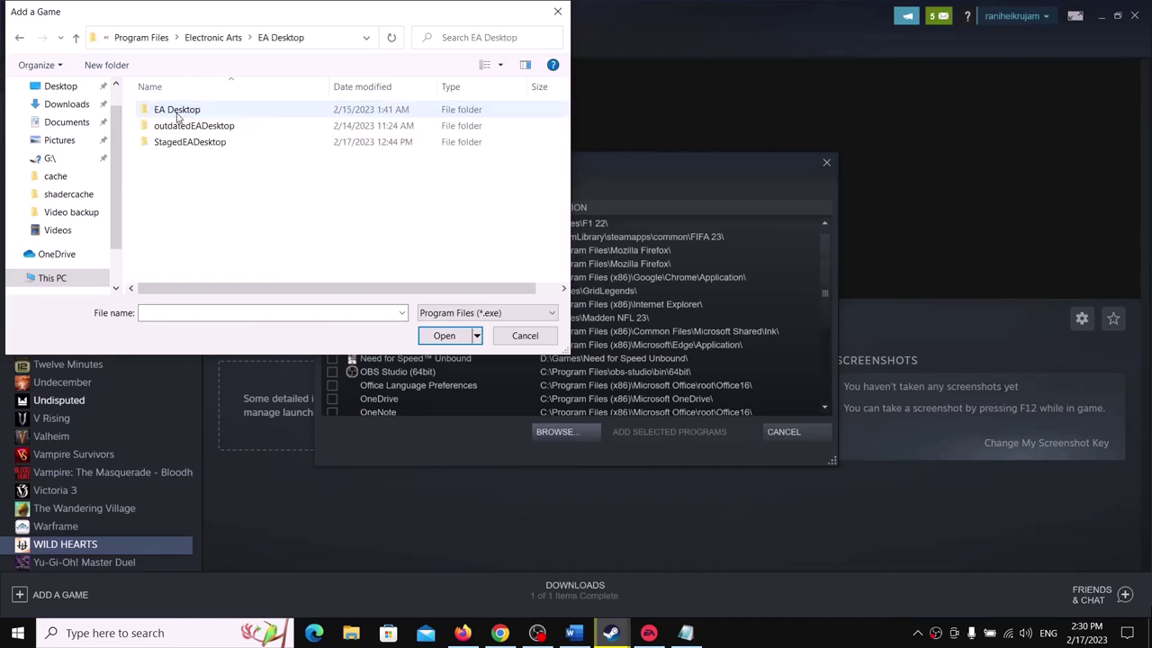
double_click(176, 113)
Select the EADesktop program file as the program to add
scroll(196, 252, "down", 3)
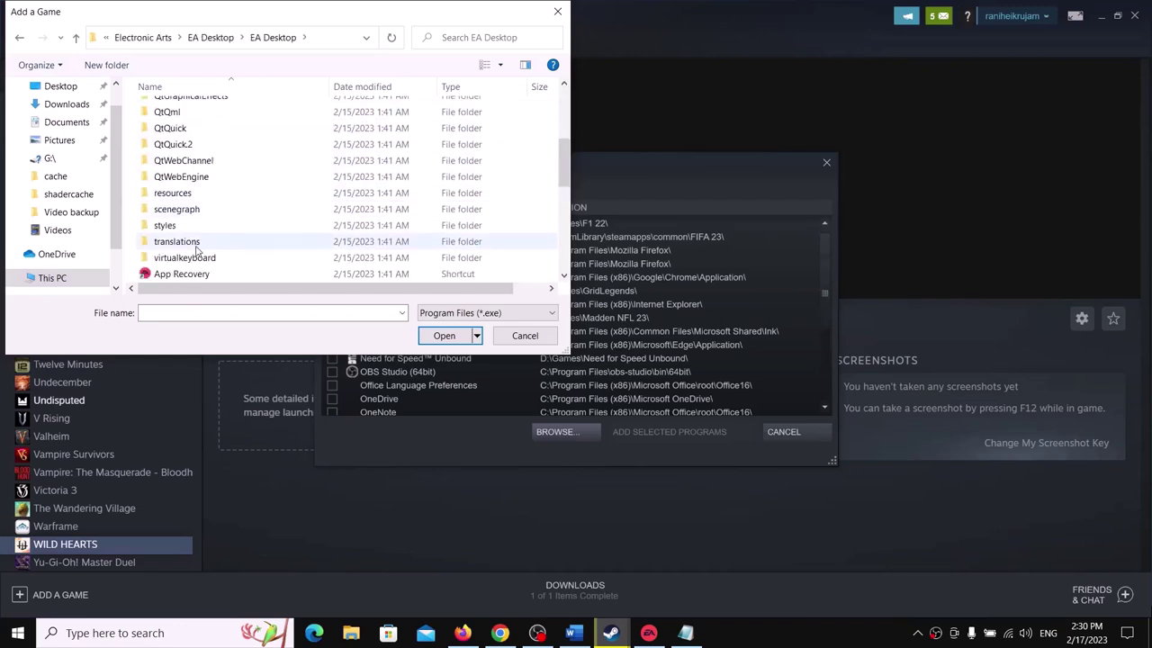
scroll(196, 252, "down", 4)
scroll(195, 186, "up", 1)
scroll(195, 186, "down", 3)
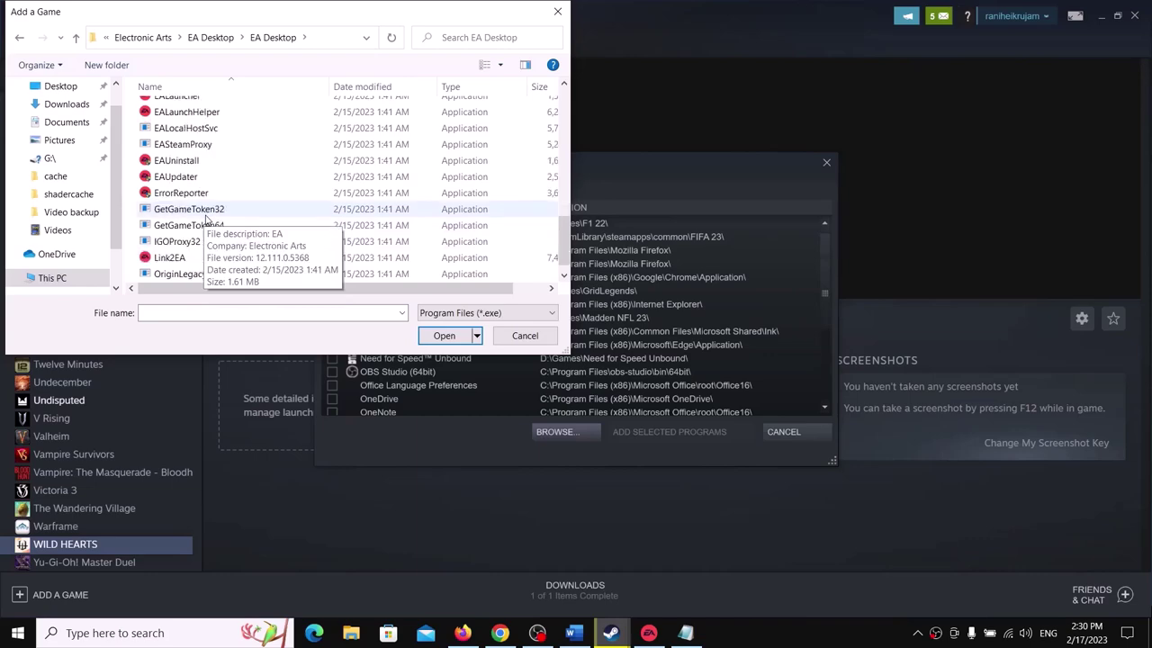
scroll(203, 232, "up", 2)
scroll(203, 232, "up", 1)
left_click(169, 176)
left_click(442, 337)
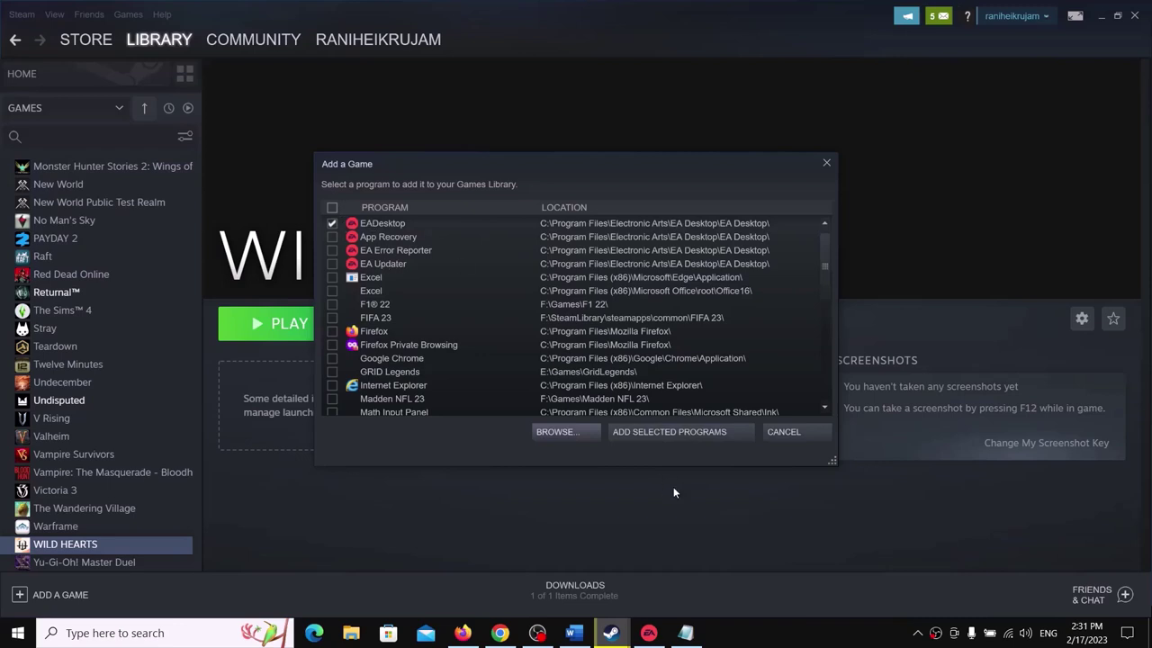
Add EADesktop to the library and open its library page
left_click(669, 433)
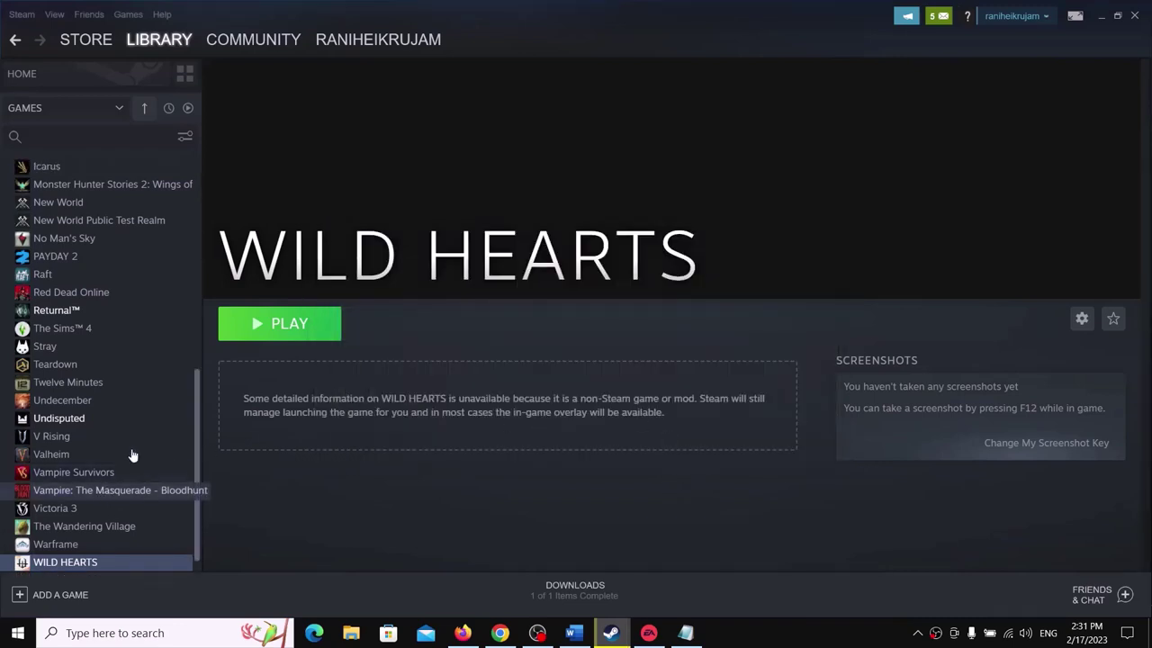
scroll(134, 418, "up", 3)
scroll(99, 342, "up", 2)
left_click(36, 341)
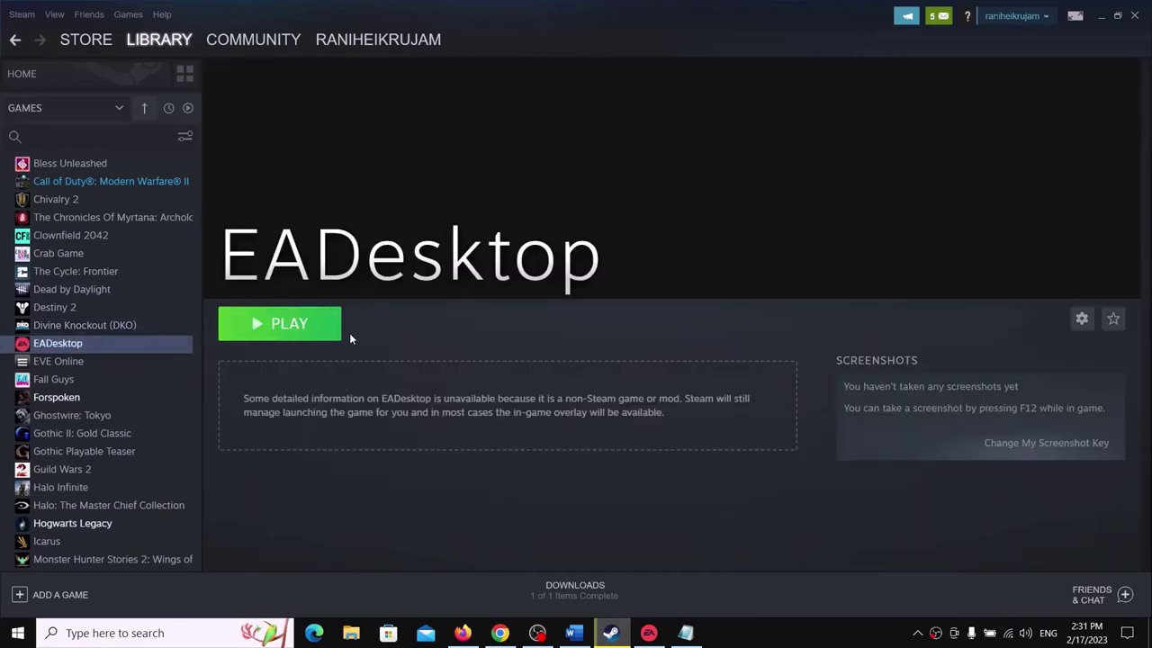
Highlight Step 6, 'Configure the controller', in the checklist, then minimize Word
left_click(574, 634)
scroll(432, 446, "down", 3)
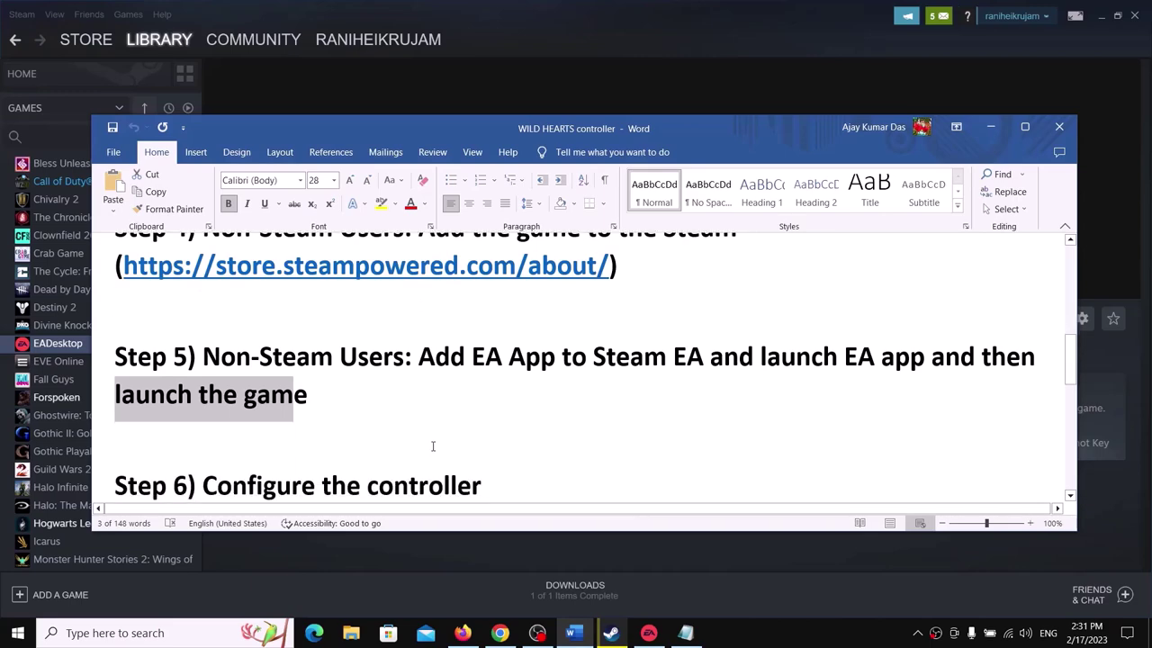
left_click_drag(203, 415, 481, 416)
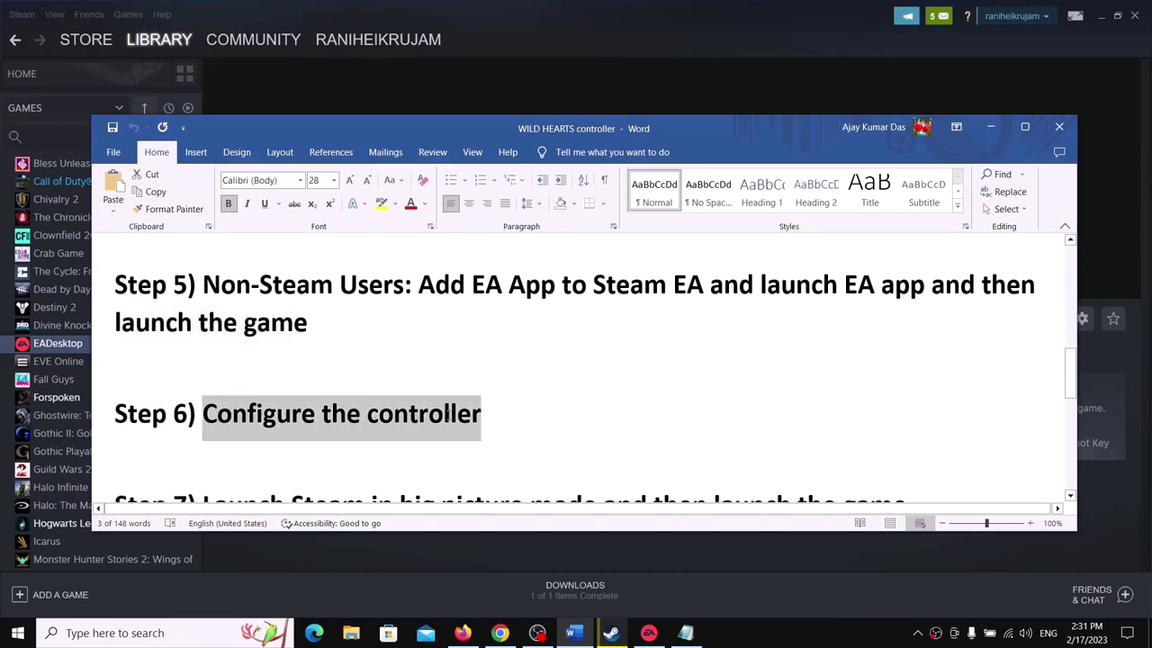
left_click(989, 127)
Open Steam Settings > Controller > General Controller Settings
left_click(20, 16)
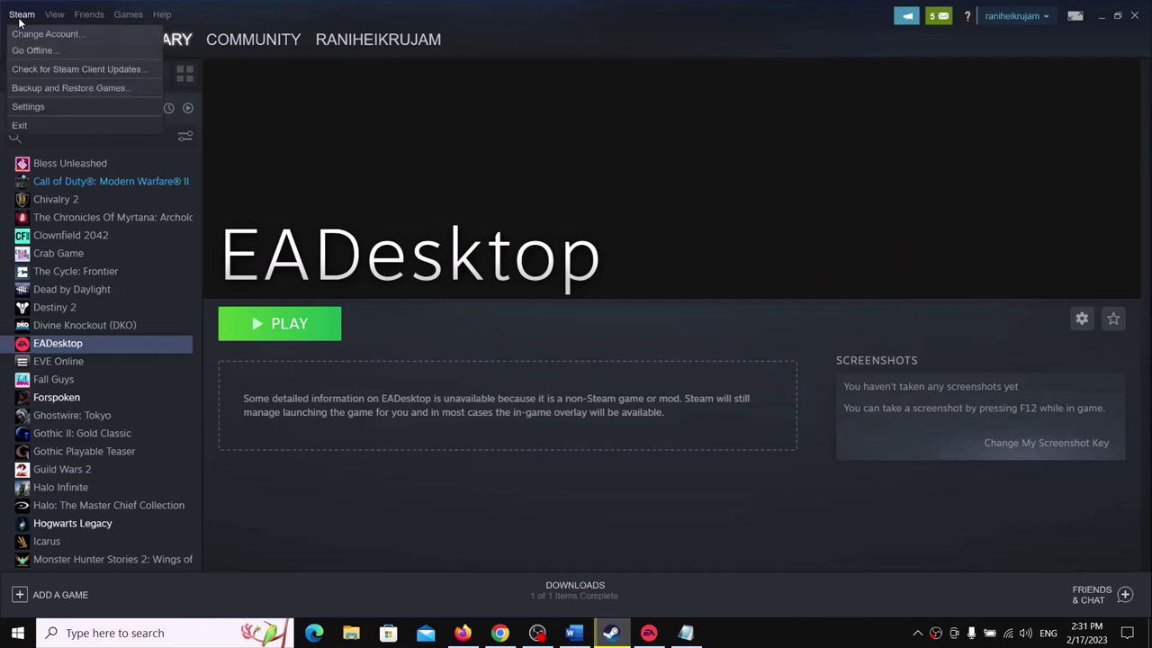
left_click(27, 107)
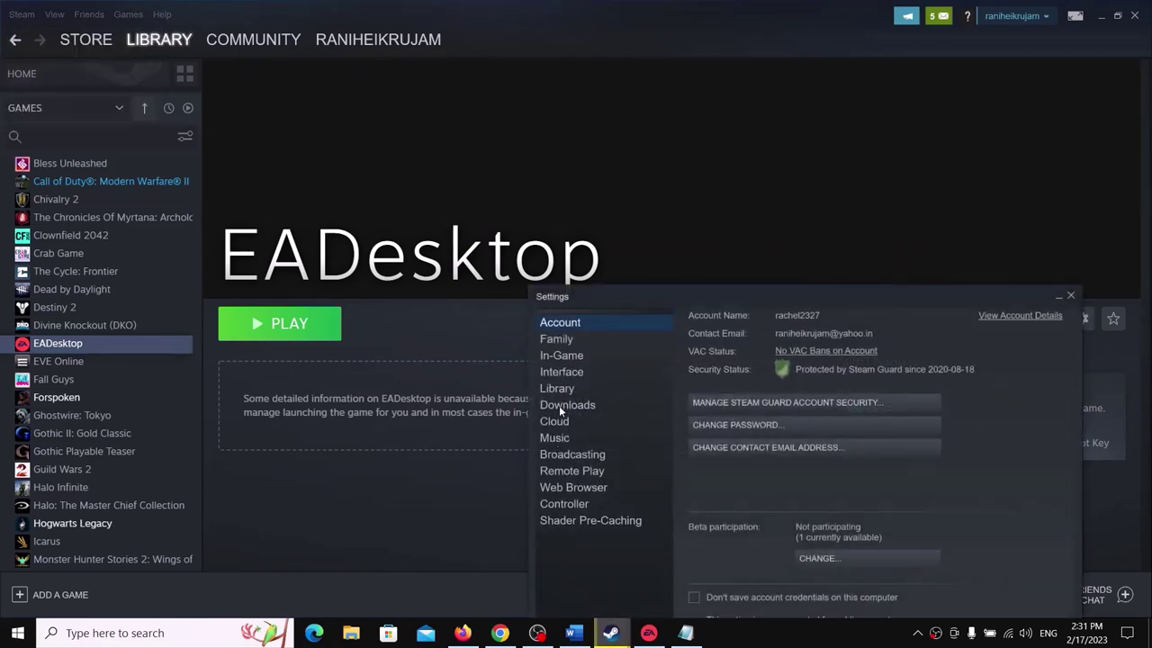
left_click(571, 506)
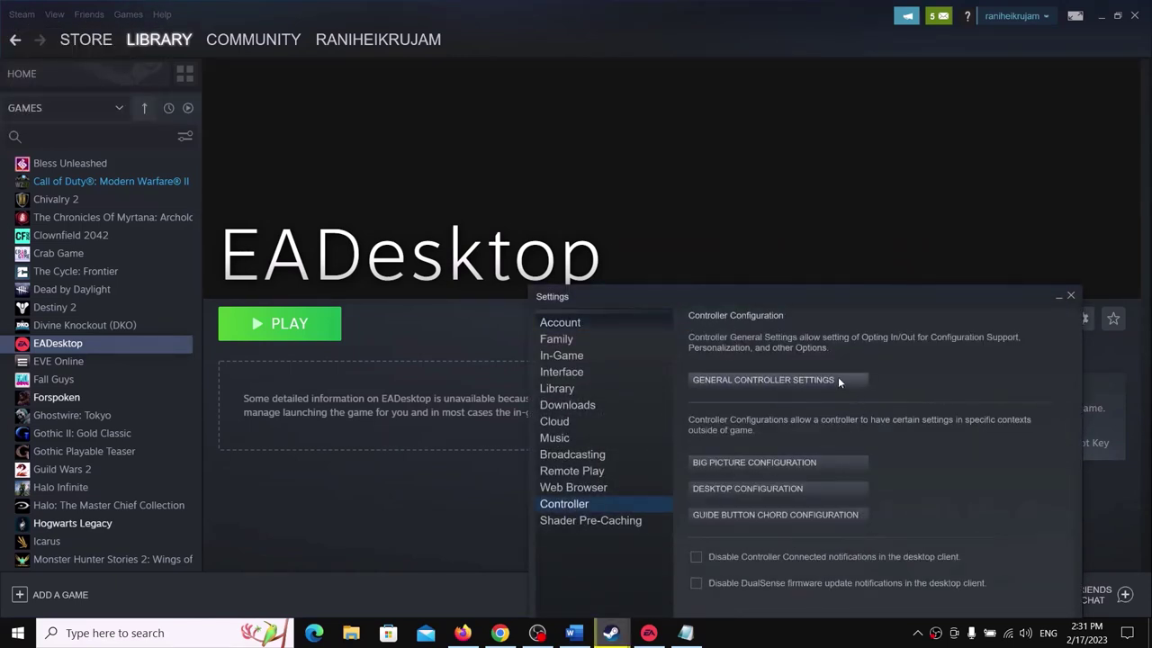
left_click(766, 379)
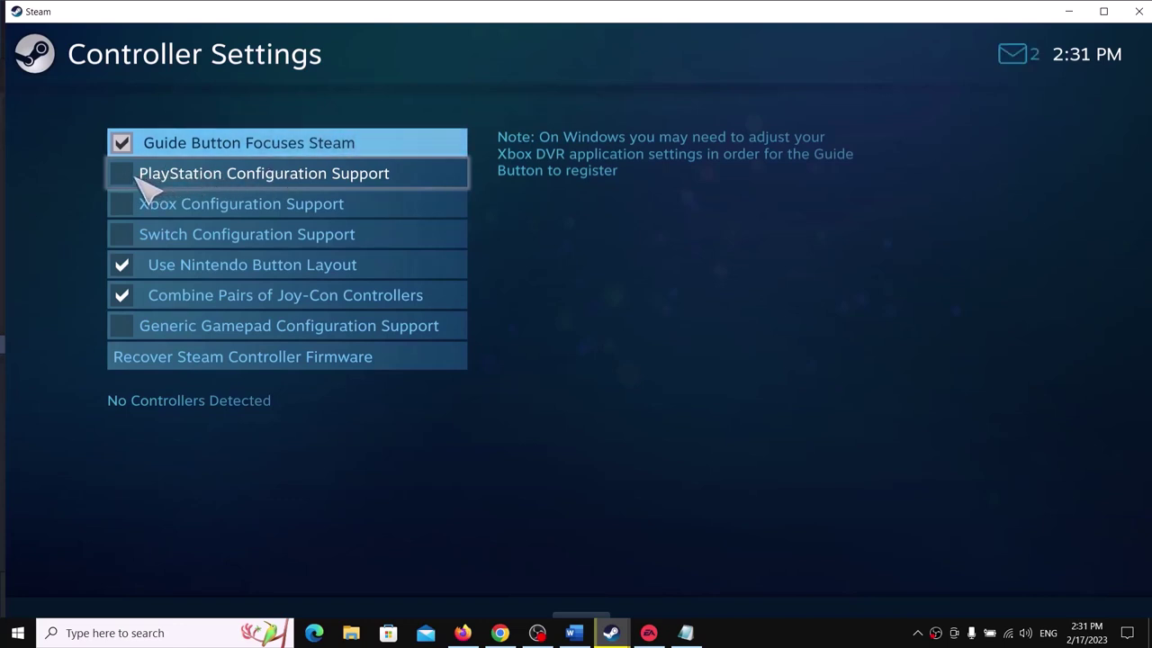
Turn off Nintendo Button Layout and Joy-Con pairing, enable Xbox Configuration Support, and close settings
left_click(130, 270)
left_click(126, 297)
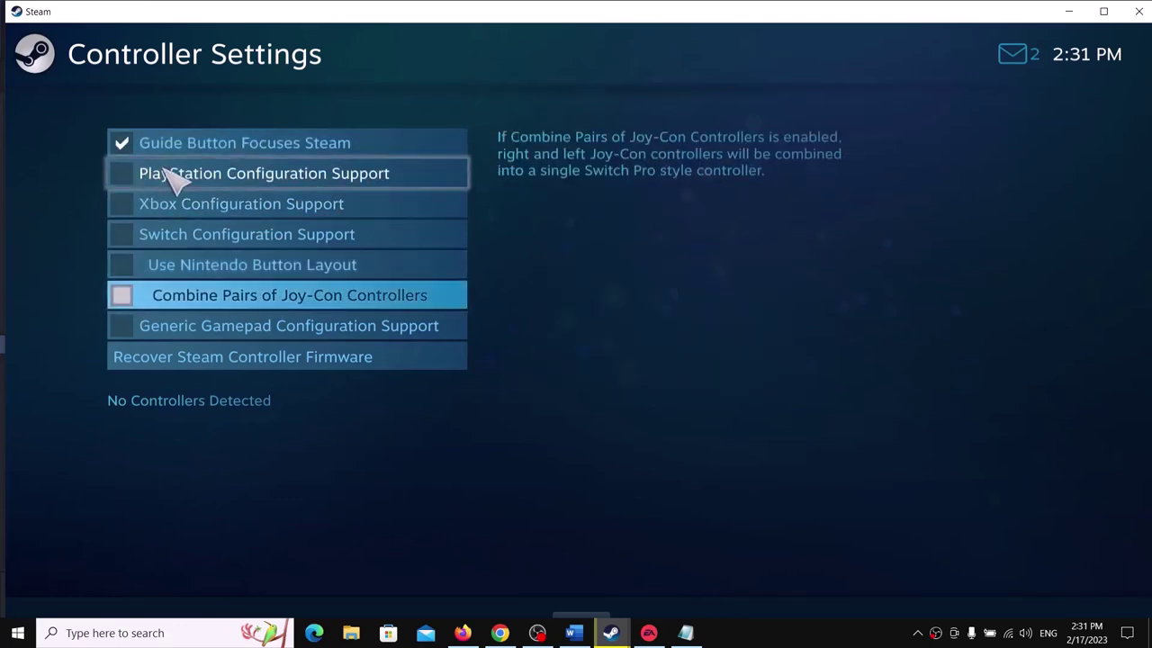
left_click(123, 175)
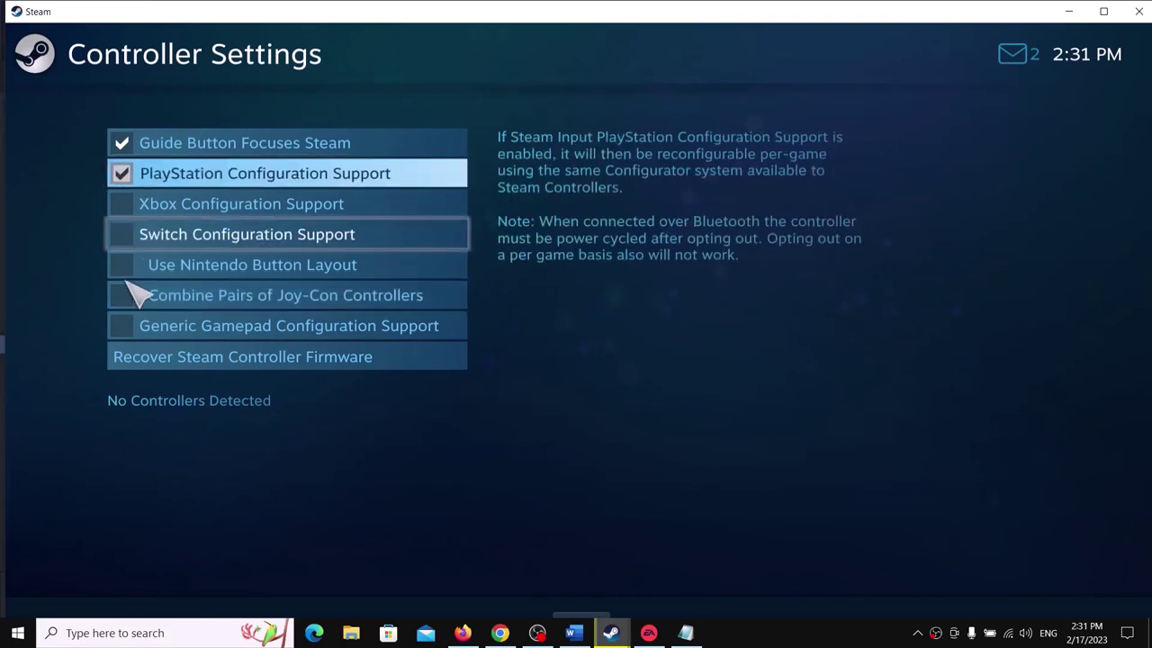
left_click(123, 176)
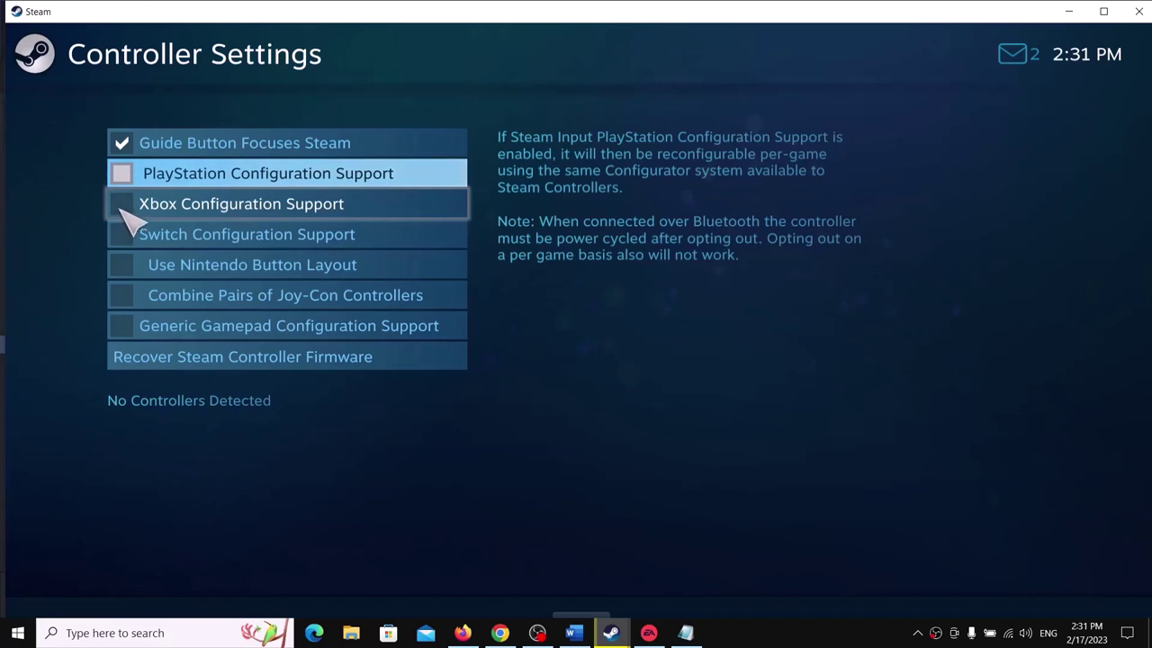
left_click(118, 198)
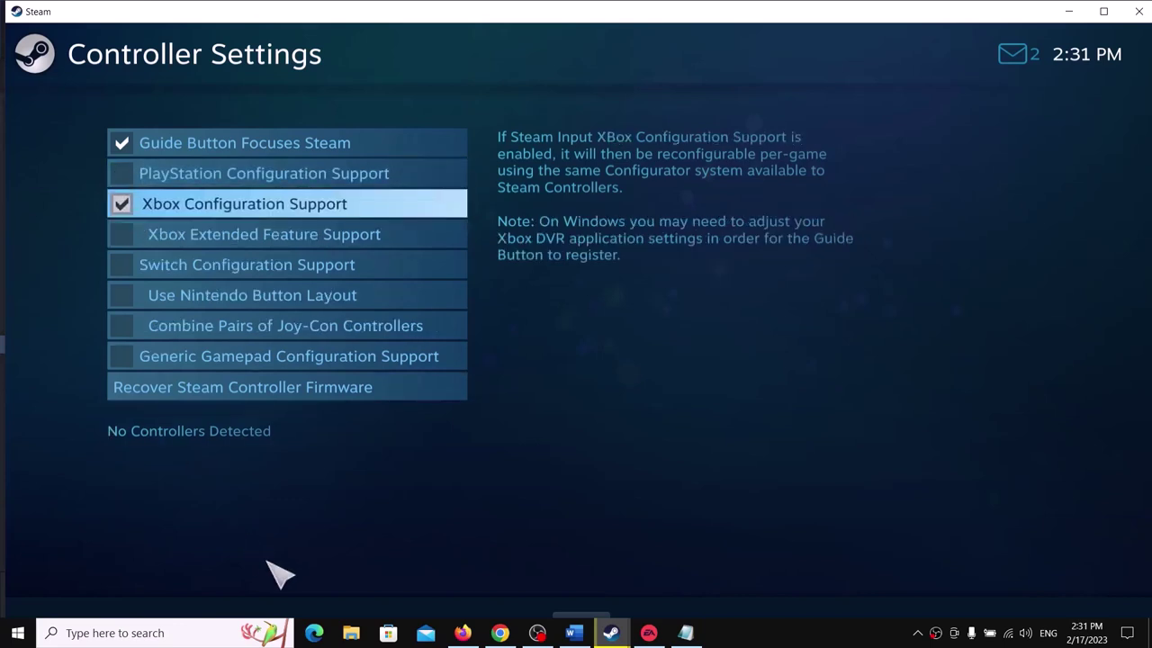
left_click(1139, 11)
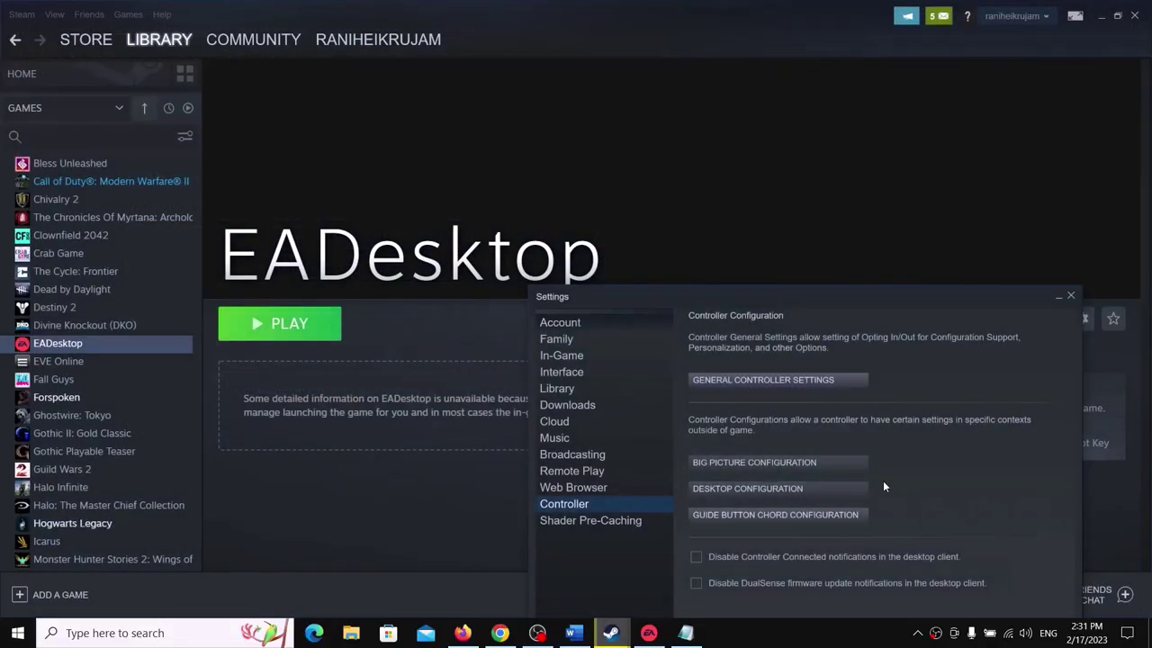
left_click(1070, 297)
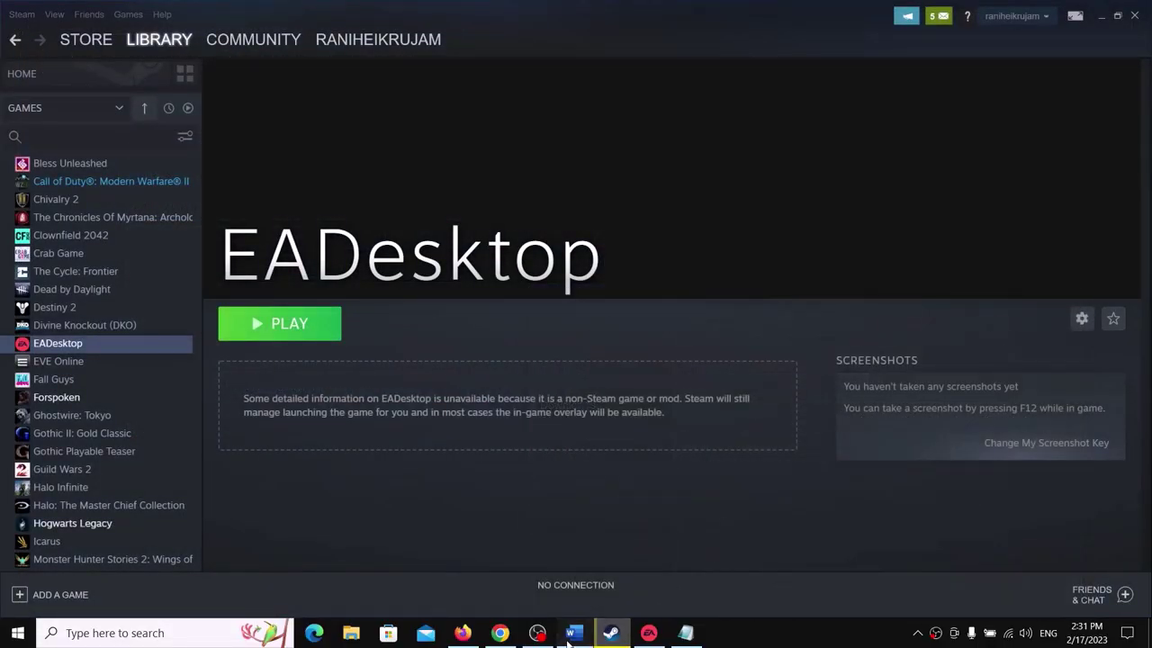
Highlight Step 7 about launching Steam in Big Picture mode, then minimize the Word checklist
left_click(567, 637)
scroll(261, 423, "down", 3)
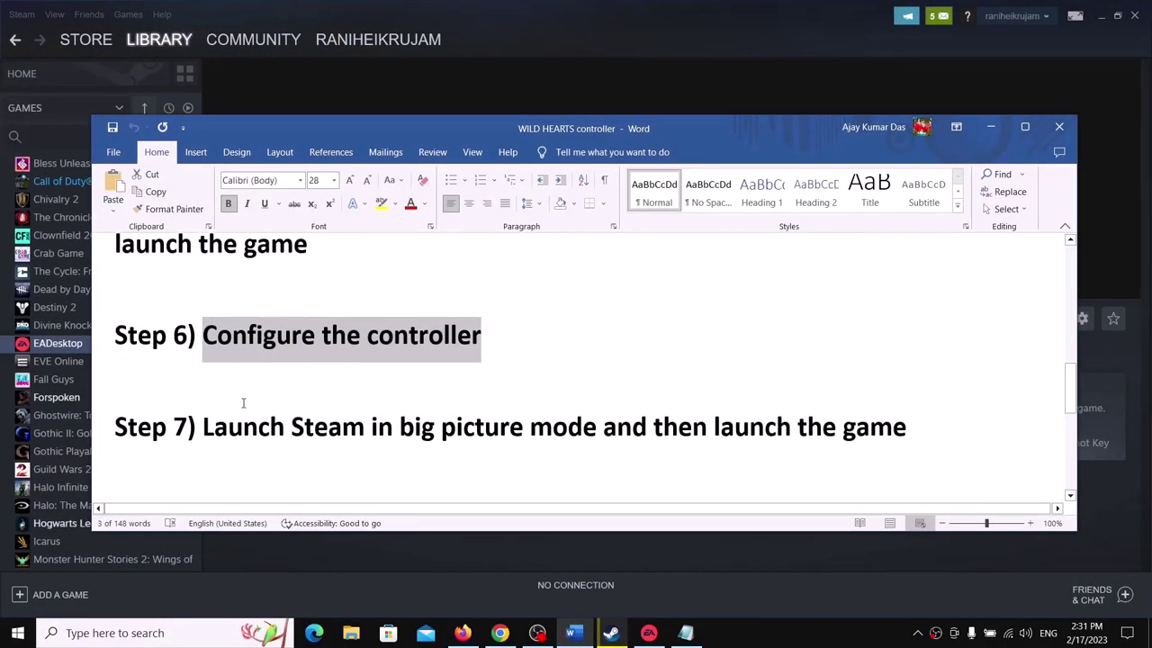
left_click_drag(204, 433, 911, 434)
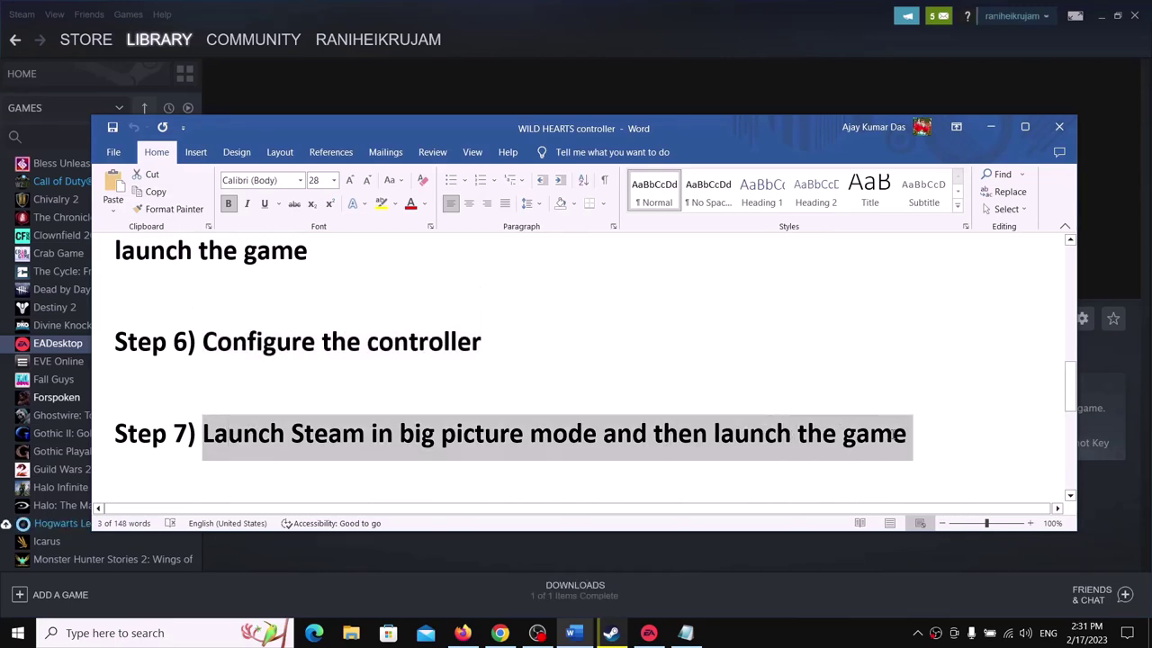
left_click(992, 127)
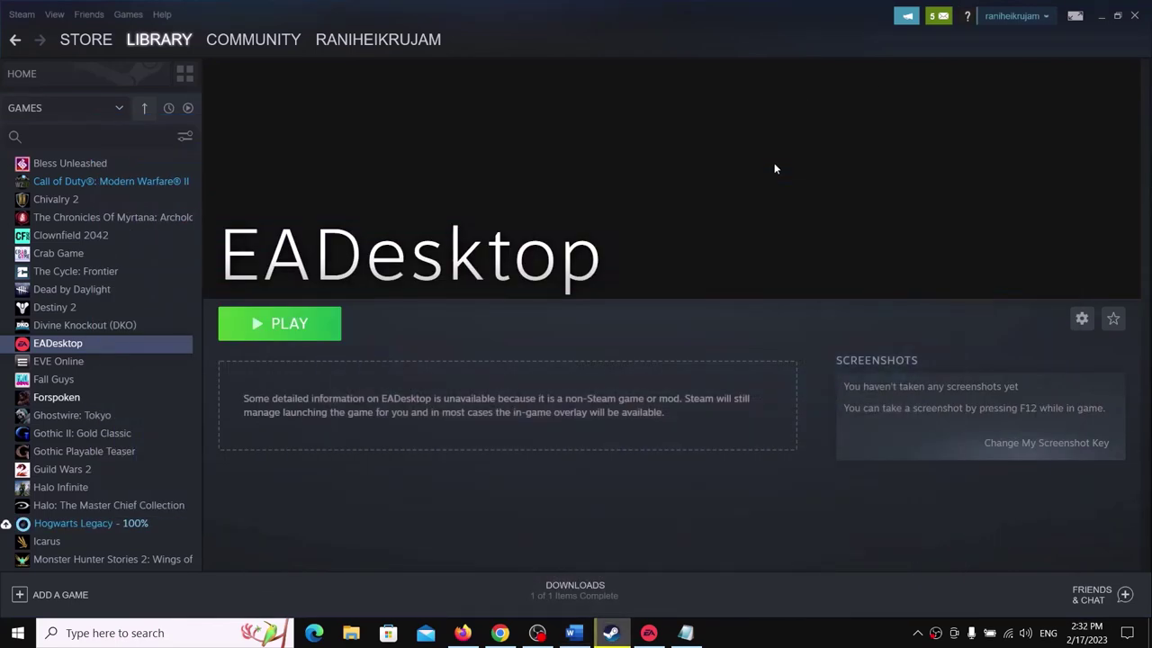
Launch Big Picture mode and dismiss the welcome tips to reach the Recent Games home screen
left_click(1079, 16)
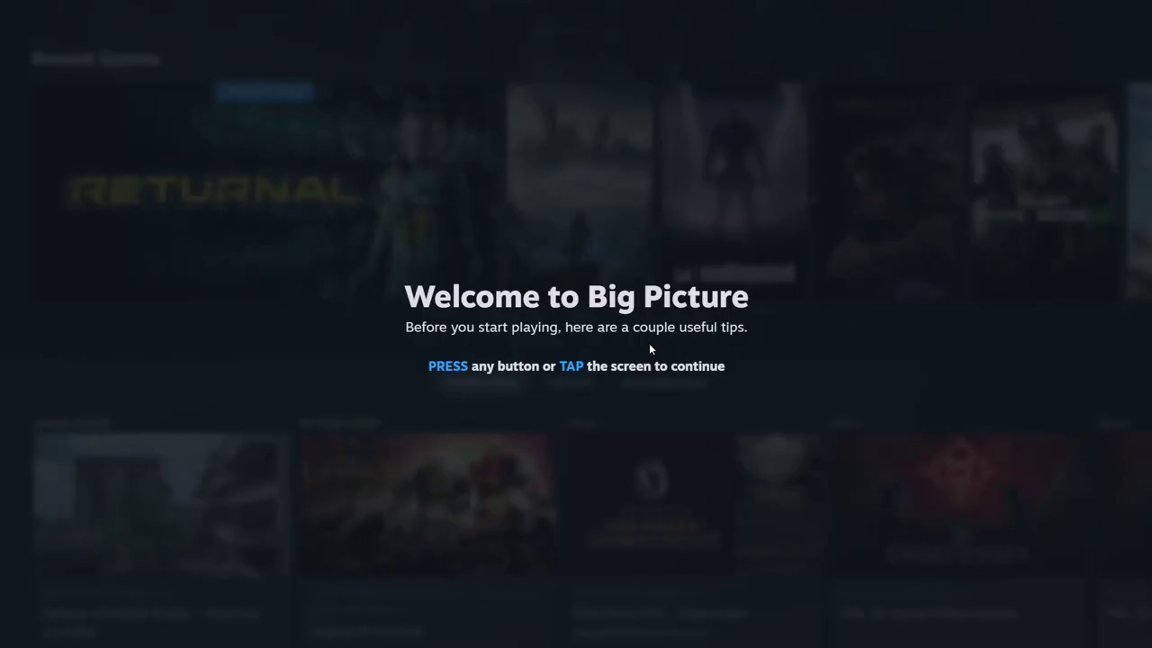
left_click(844, 333)
left_click(797, 367)
left_click(798, 364)
left_click(796, 368)
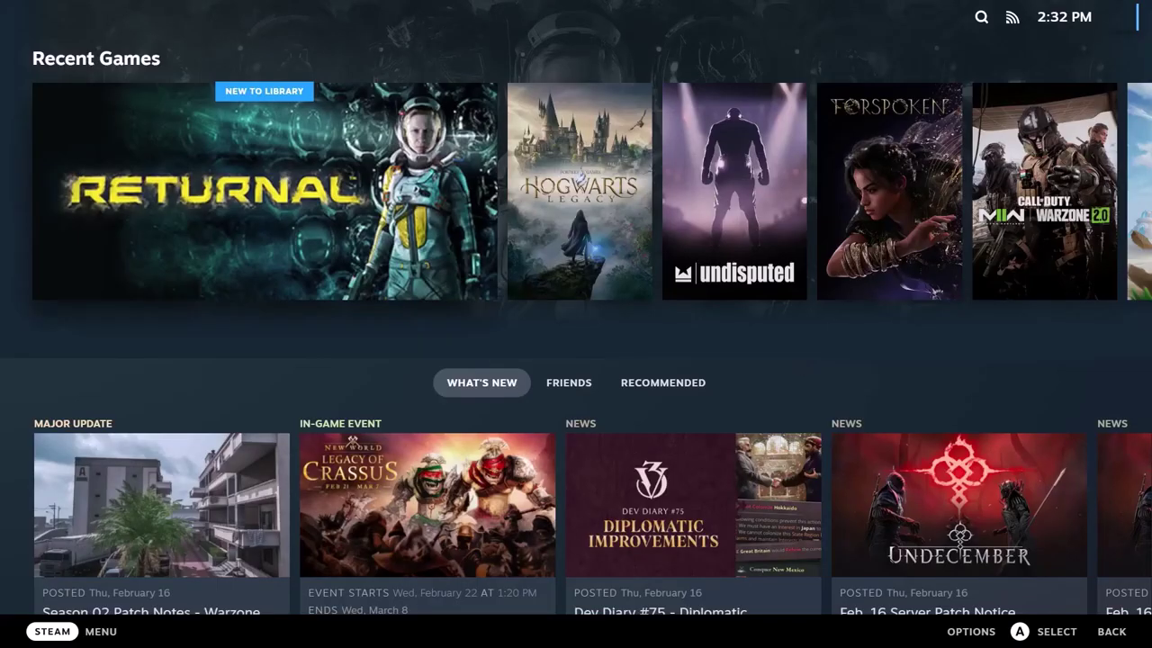
Go to the Big Picture library, filter to the 5 installed games, and open the Returnal tile
key("ctrl+1")
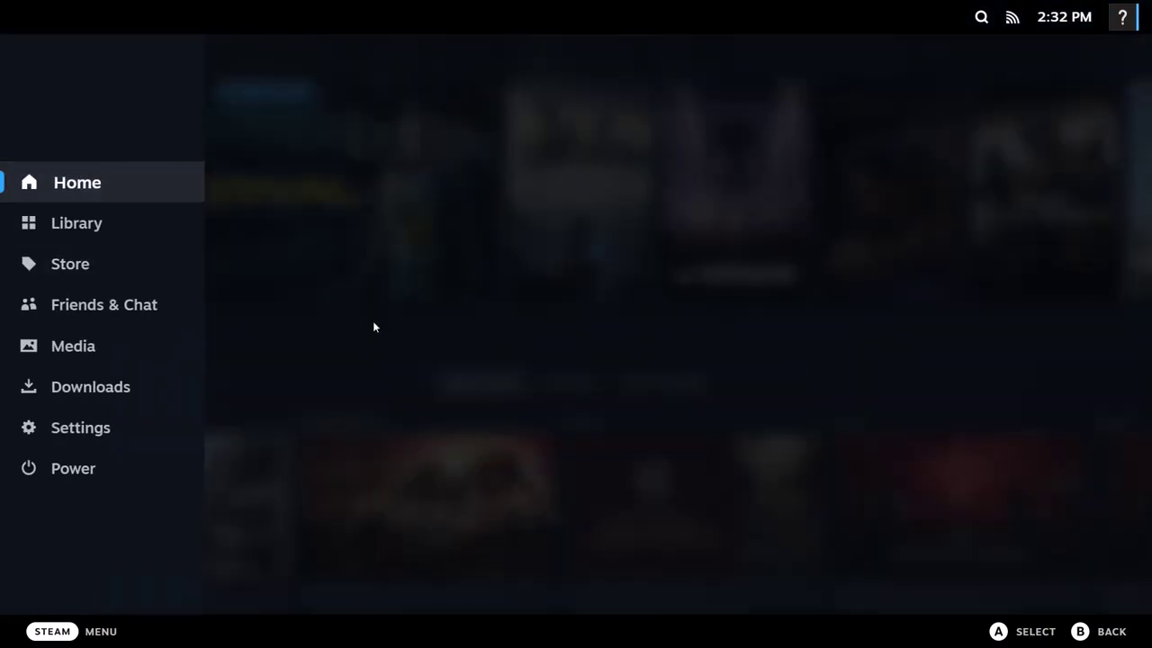
key("ctrl+1")
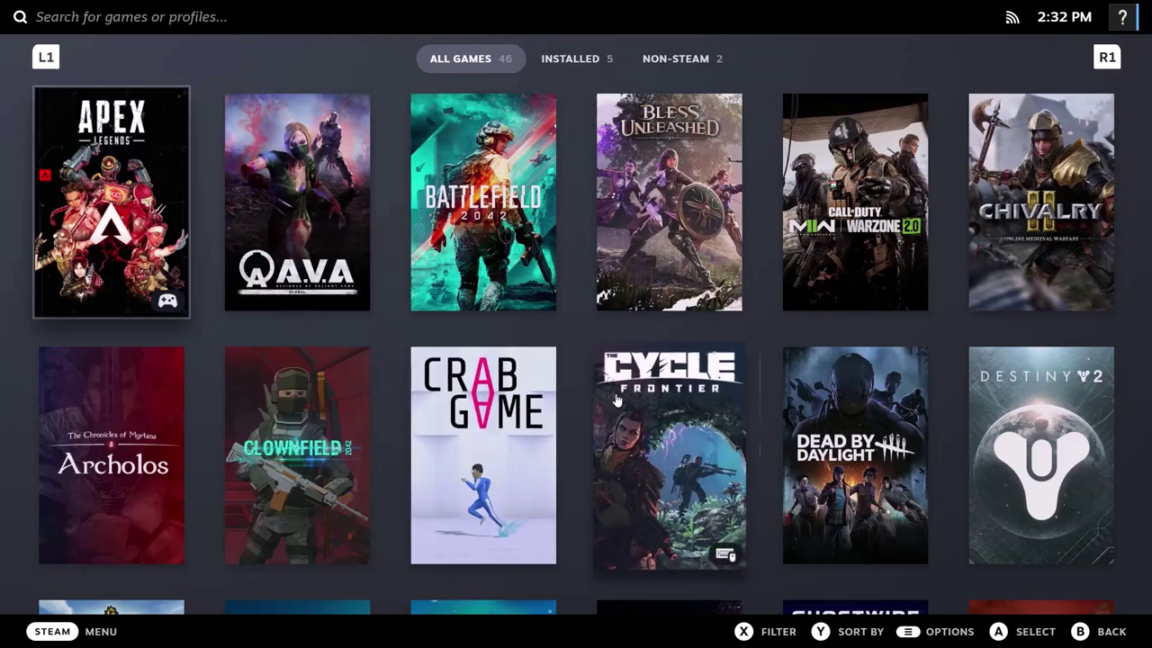
key("Up")
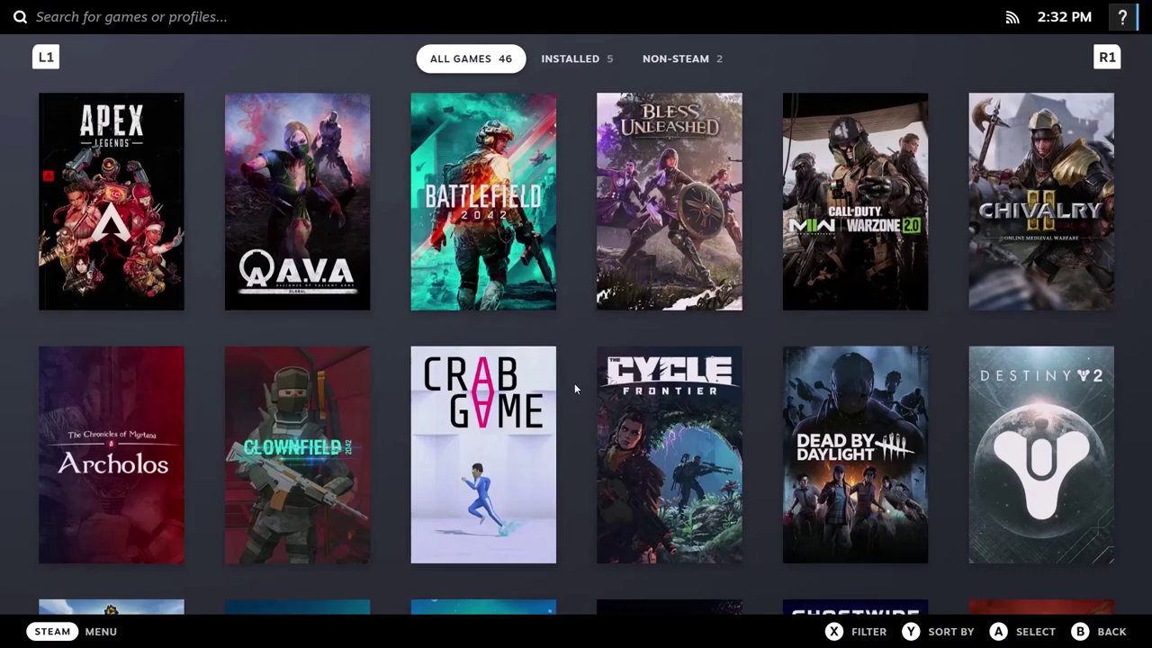
scroll(574, 387, "down", 4)
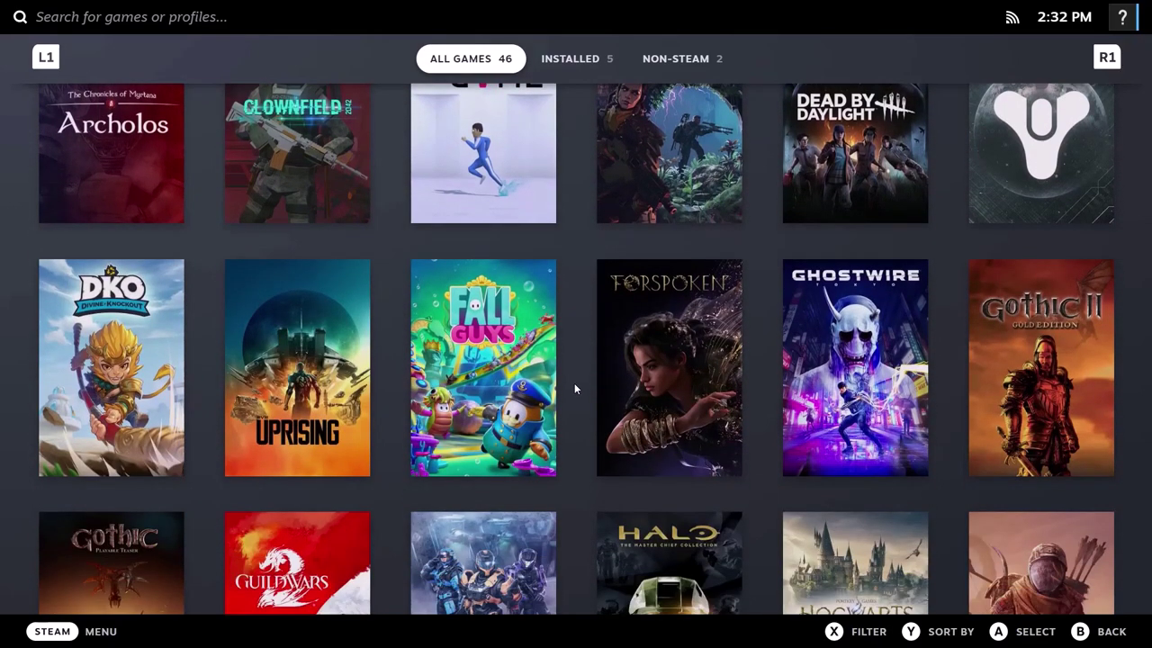
scroll(575, 388, "down", 2)
scroll(576, 405, "up", 5)
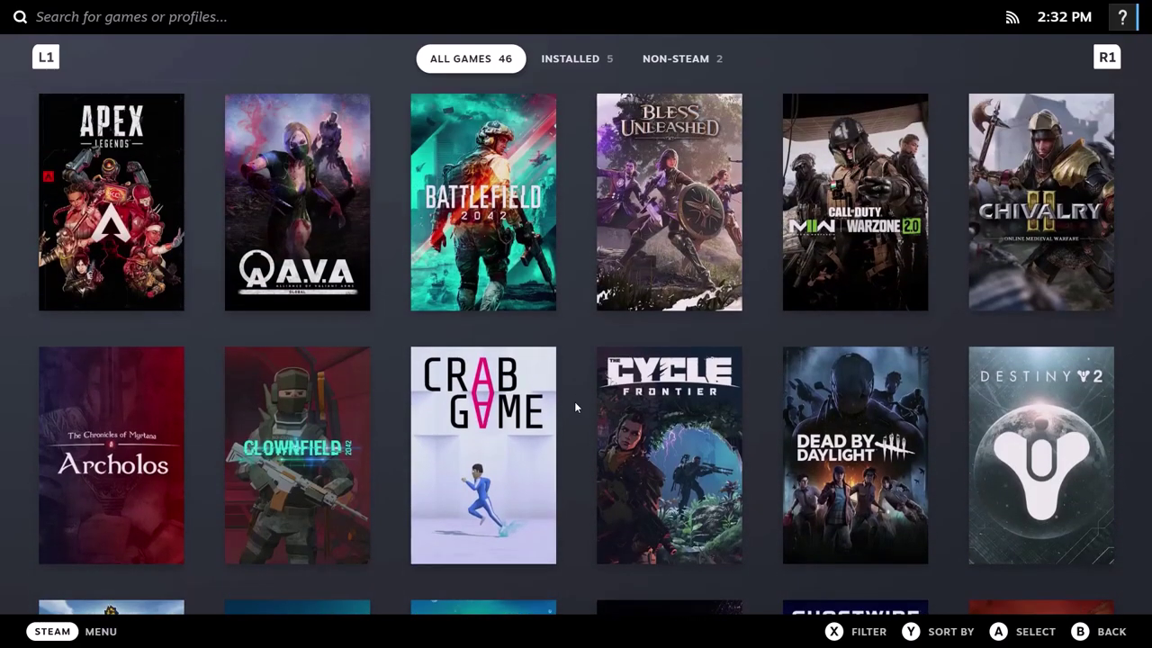
left_click(580, 63)
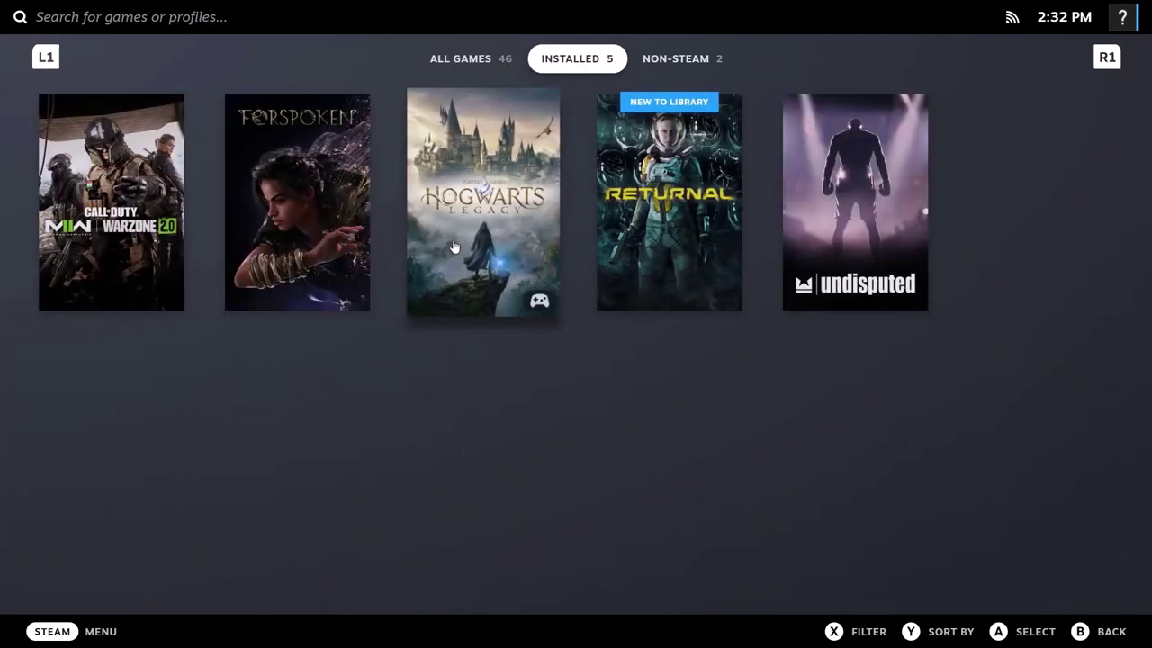
left_click(644, 178)
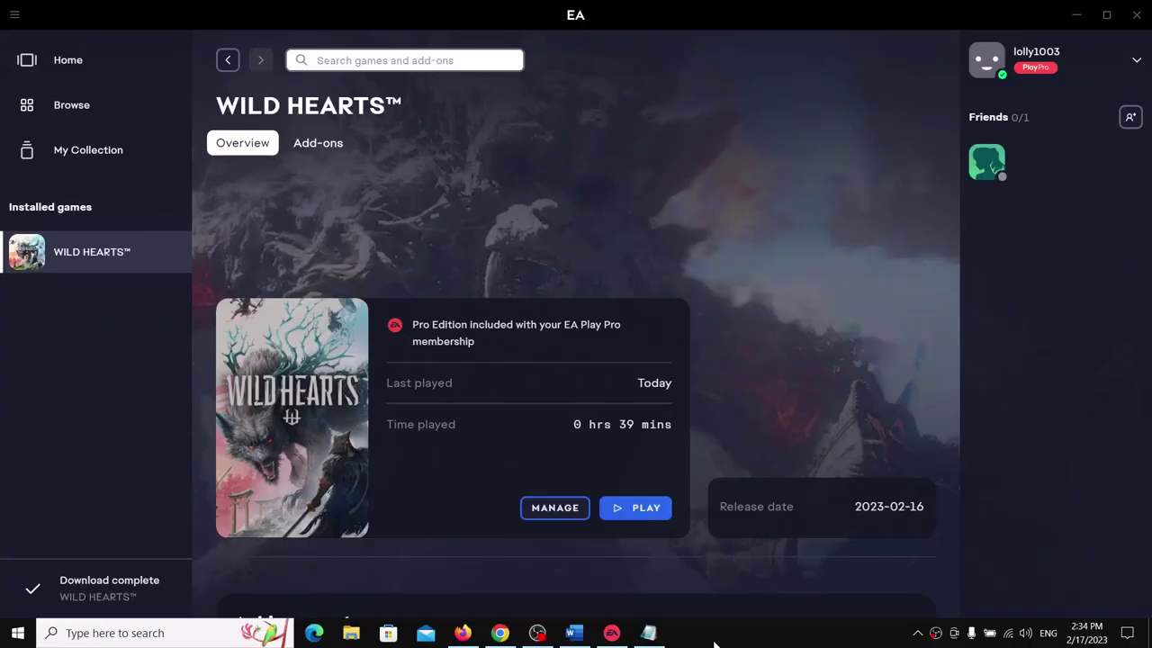
Highlight Step 8's PS5 controller reWASD / DS4 Windows advice, then Step 9 for Xbox controller users
left_click(585, 639)
scroll(225, 372, "up", 2)
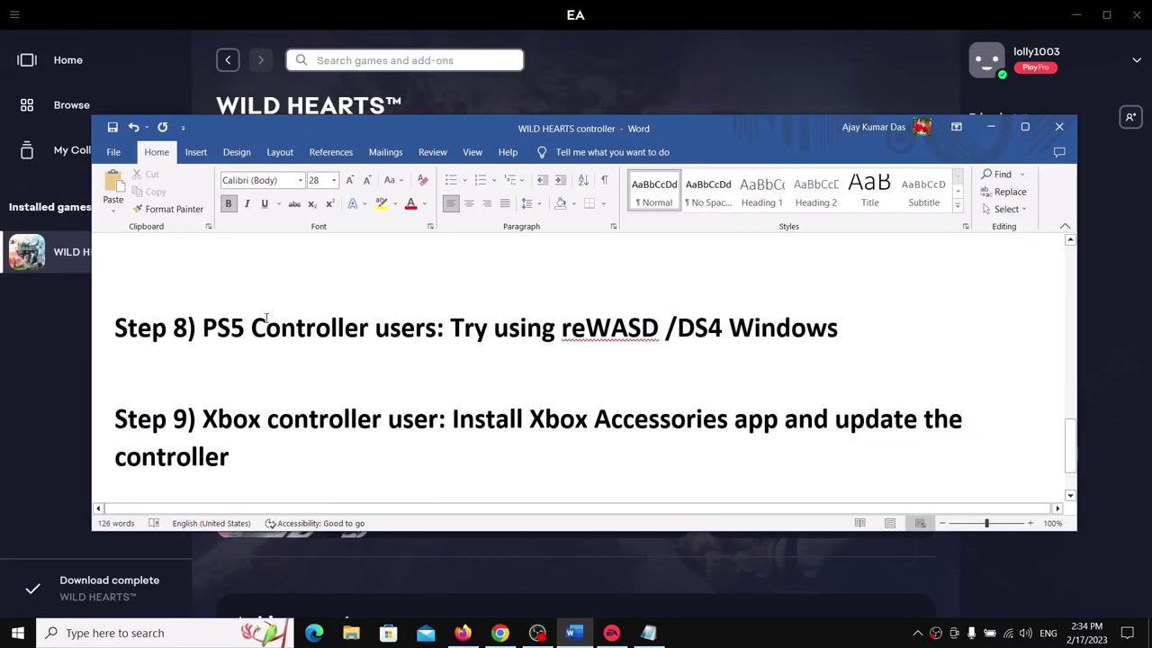
left_click_drag(201, 385, 377, 382)
left_click_drag(450, 387, 818, 388)
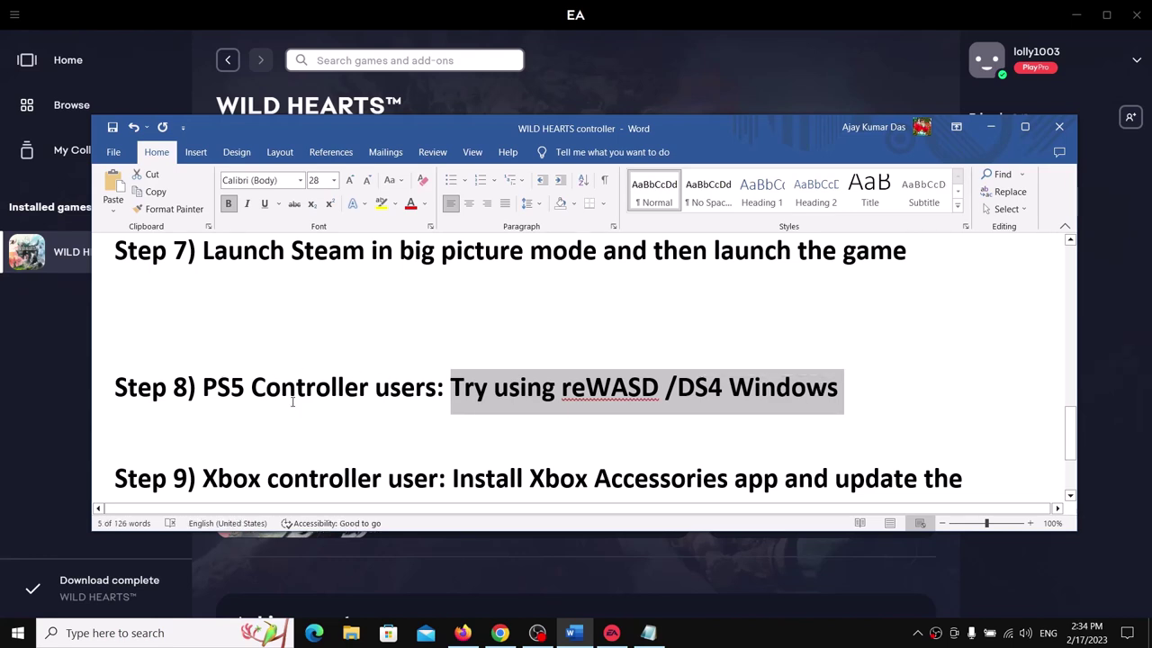
scroll(293, 402, "down", 2)
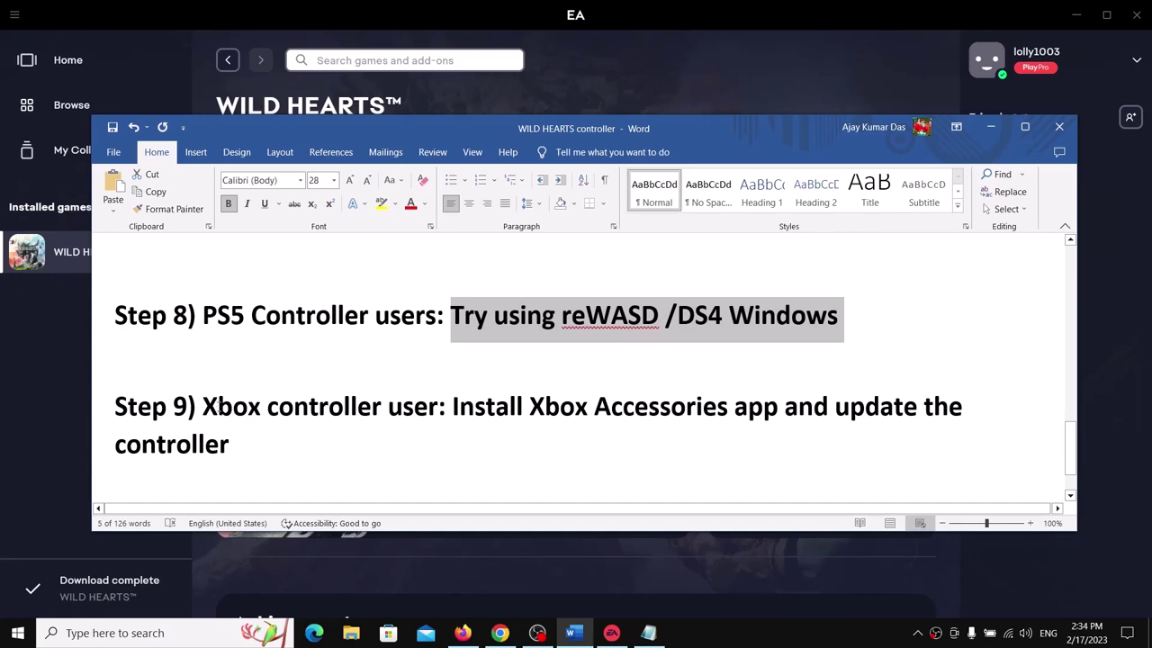
left_click_drag(203, 406, 423, 438)
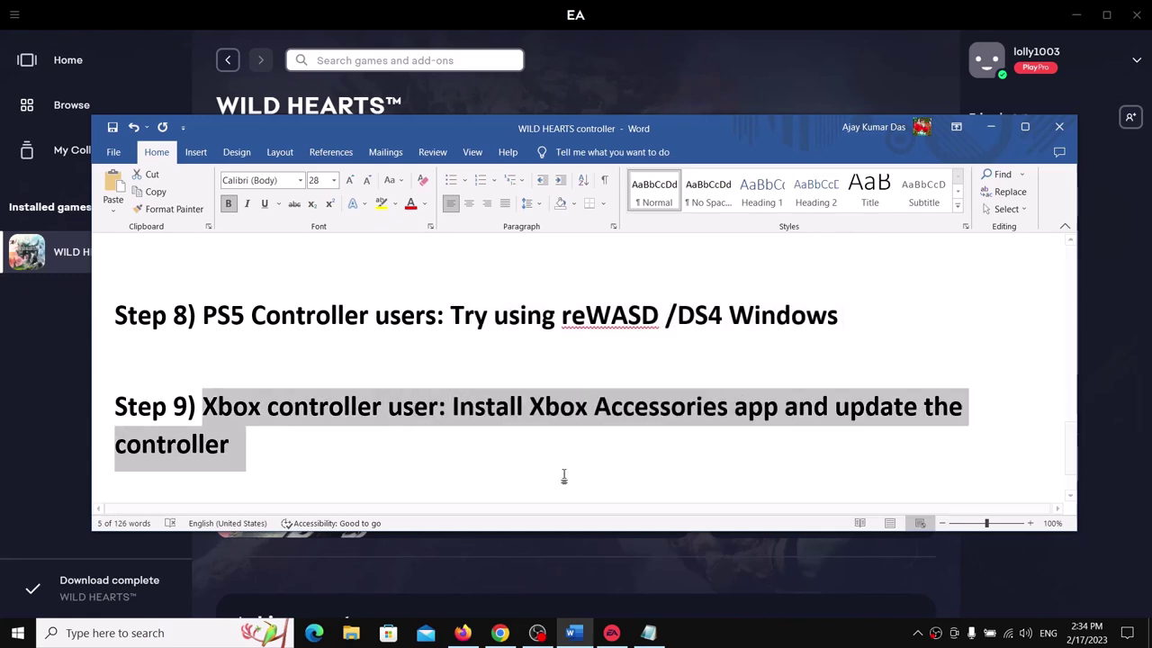